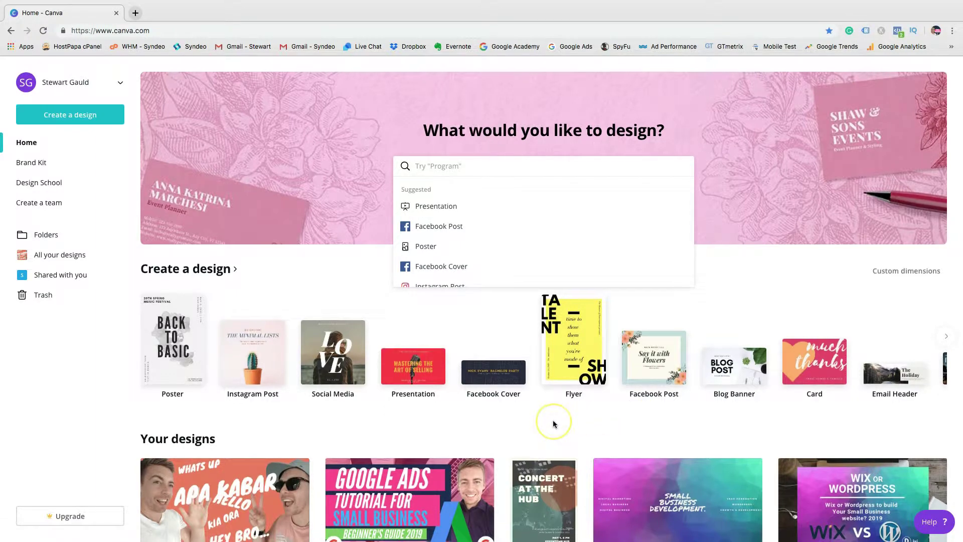
Step: Browse the canva.com landing page and sign up with the Google account
scroll(554, 424, "down", 1)
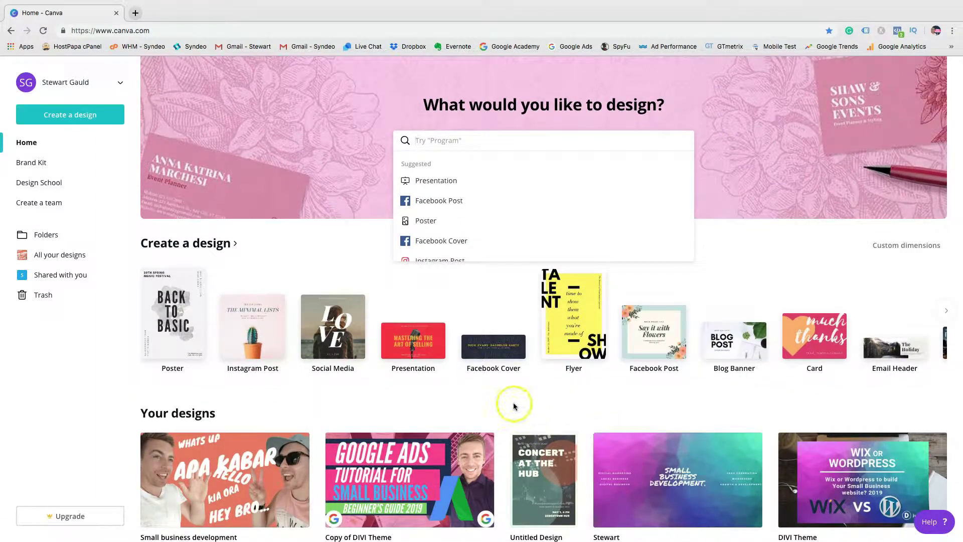
scroll(502, 404, "down", 2)
scroll(502, 404, "down", 2)
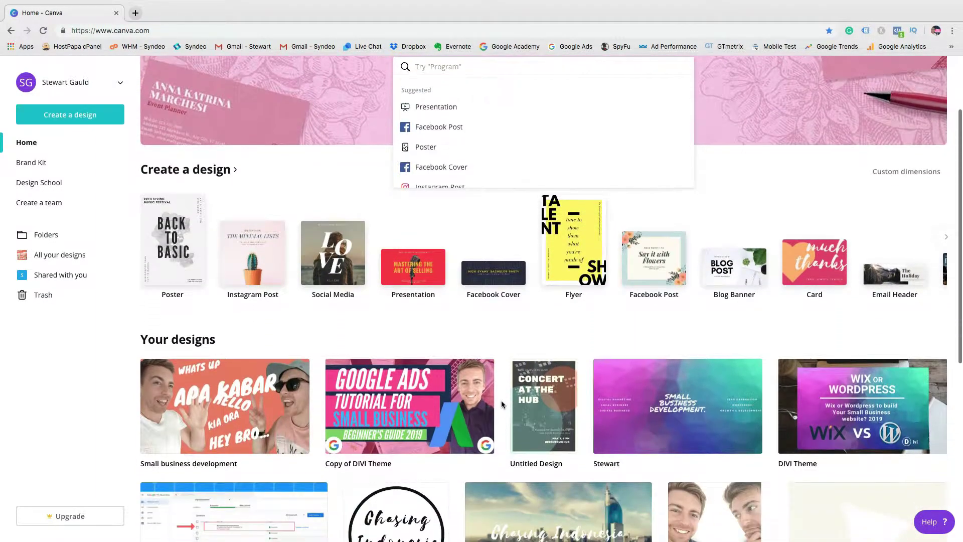
left_click(448, 307)
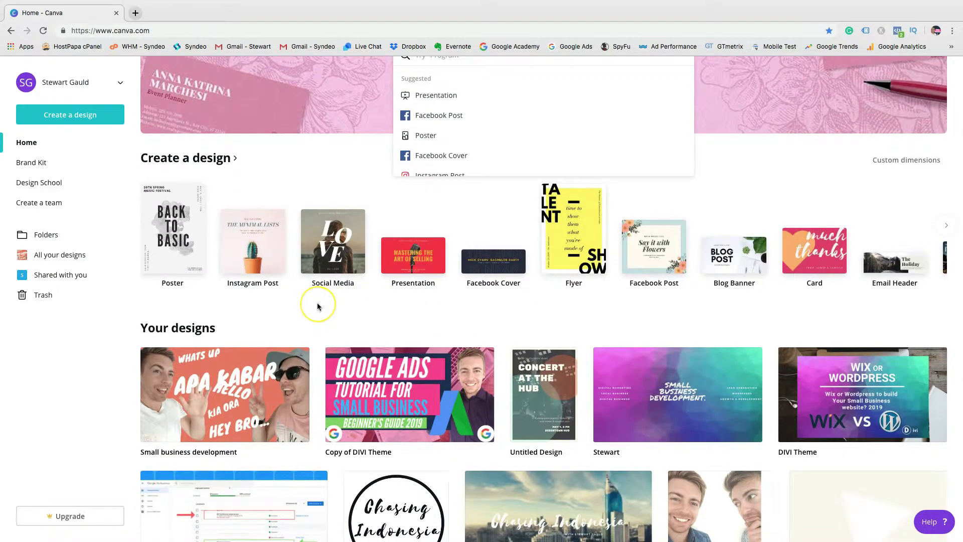
scroll(318, 307, "down", 2)
scroll(317, 307, "down", 4)
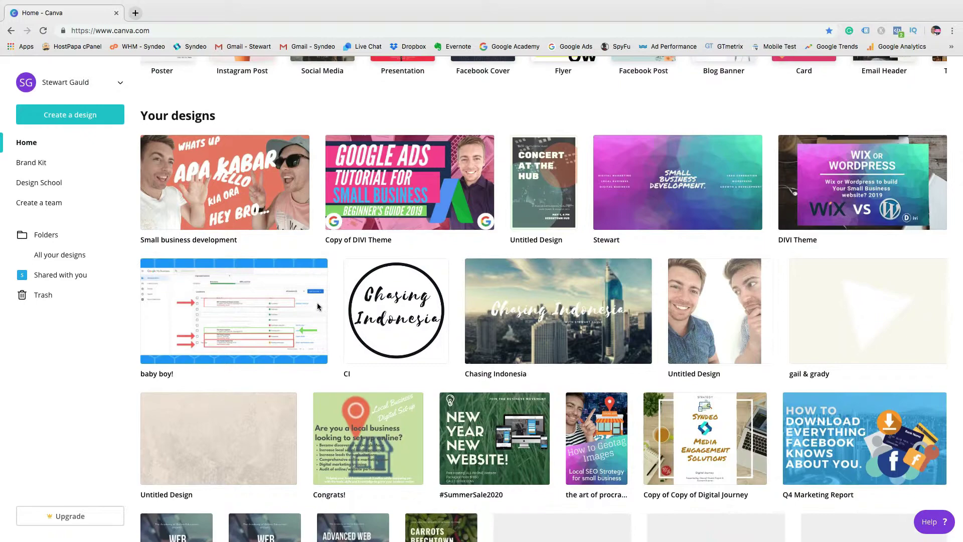
scroll(318, 307, "up", 3)
scroll(317, 307, "up", 4)
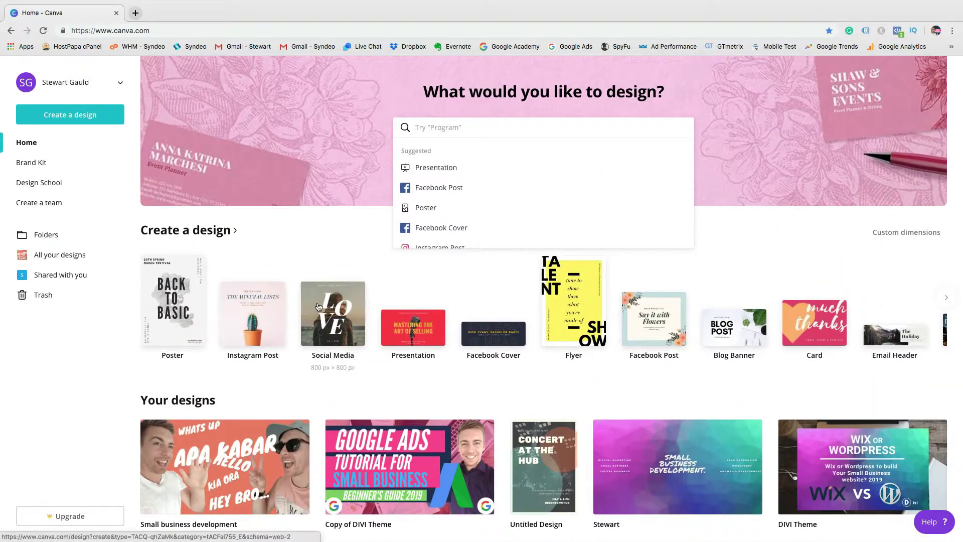
left_click(293, 234)
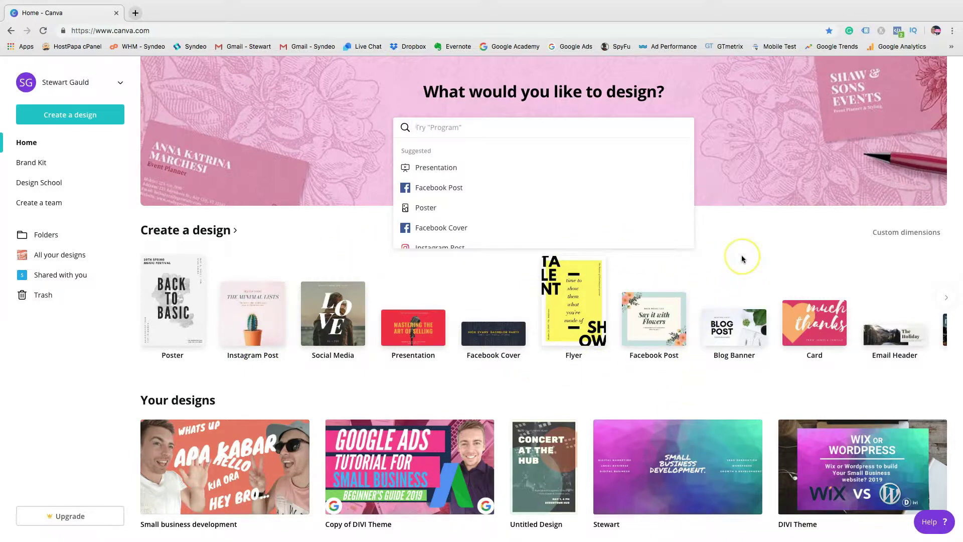
scroll(741, 259, "up", 1)
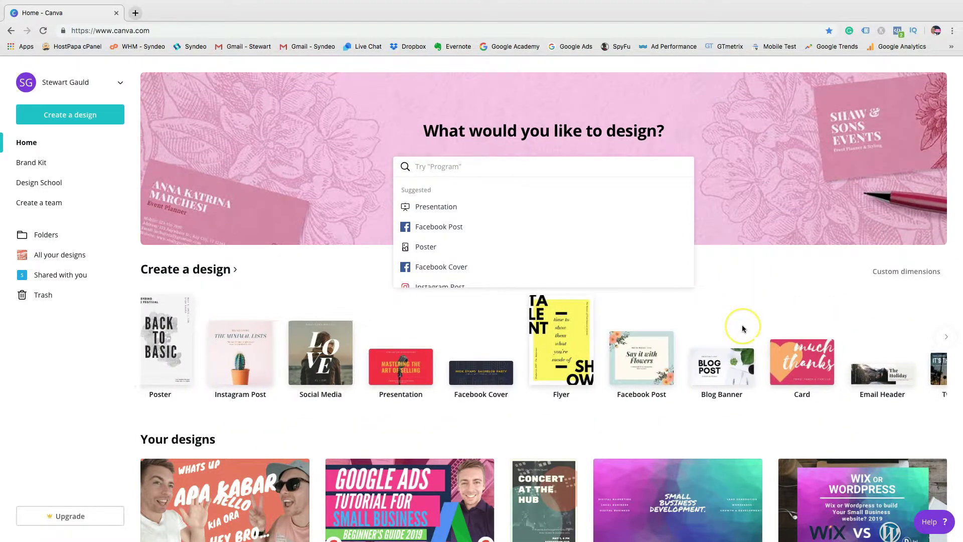
scroll(743, 327, "right", 4)
scroll(743, 328, "right", 2)
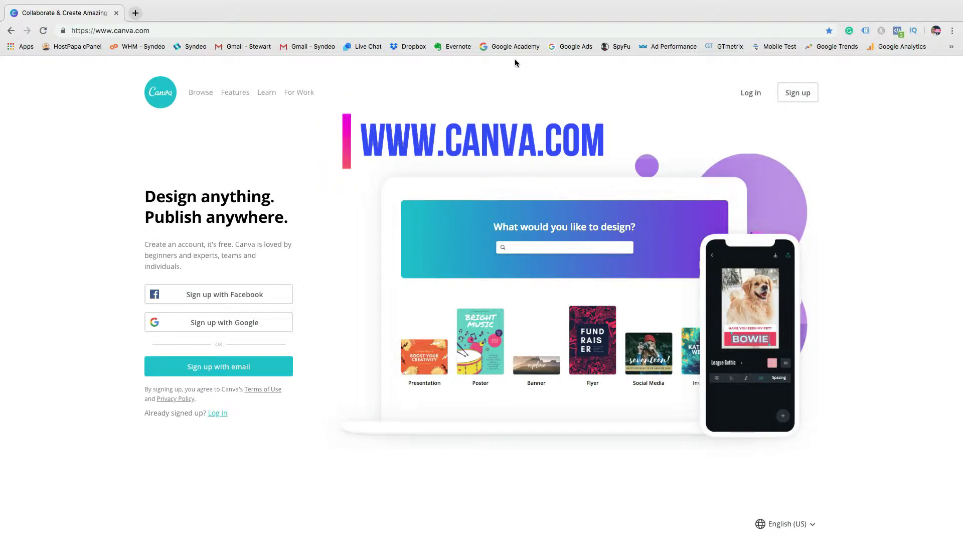
left_click(221, 324)
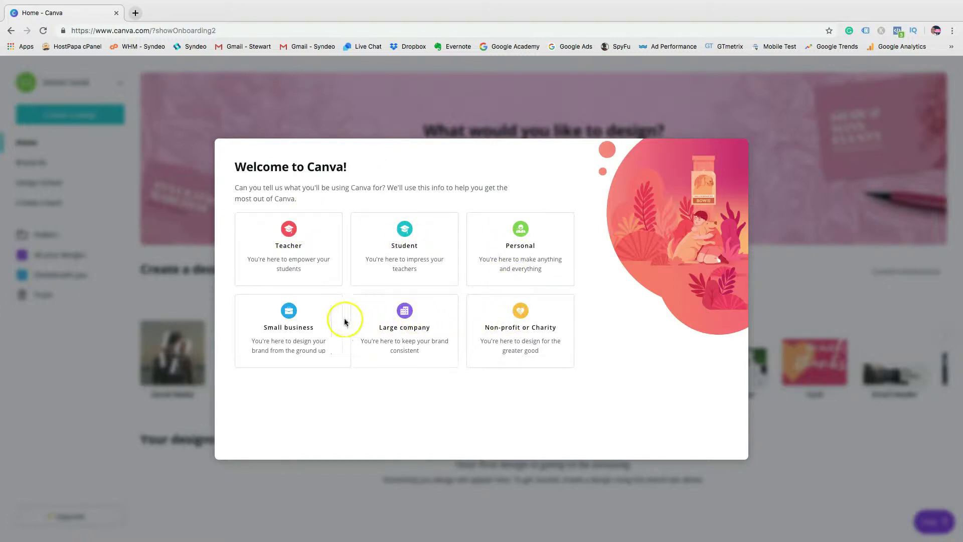
Step: Choose Small business as Canva's use and skip inviting team members
left_click(308, 327)
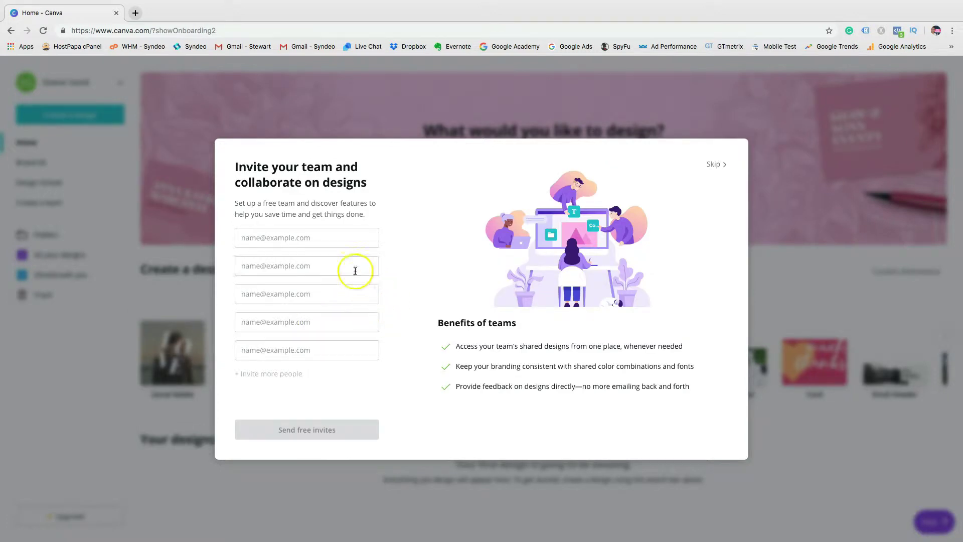
left_click(331, 240)
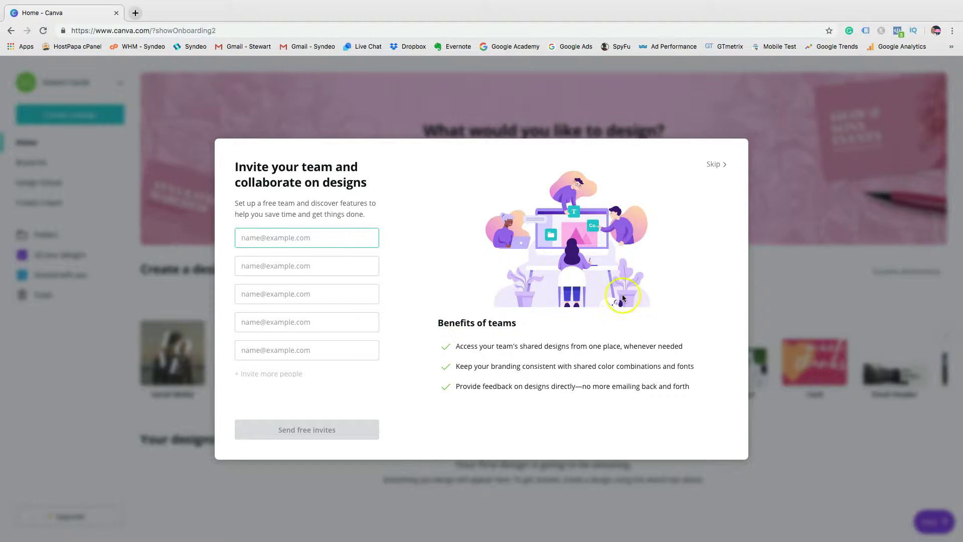
left_click(714, 166)
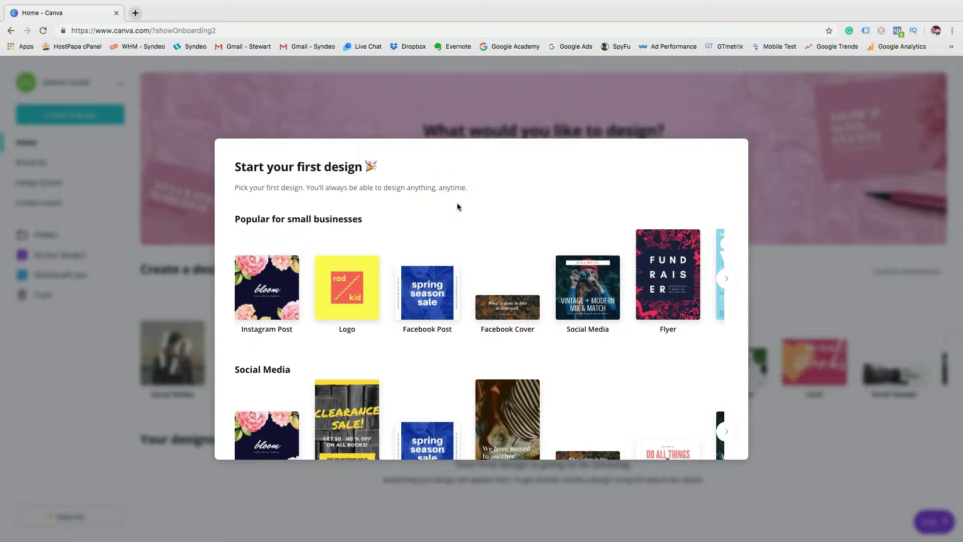
Step: Dismiss the first-design prompt, page through the design types and create a blank Poster
left_click(544, 90)
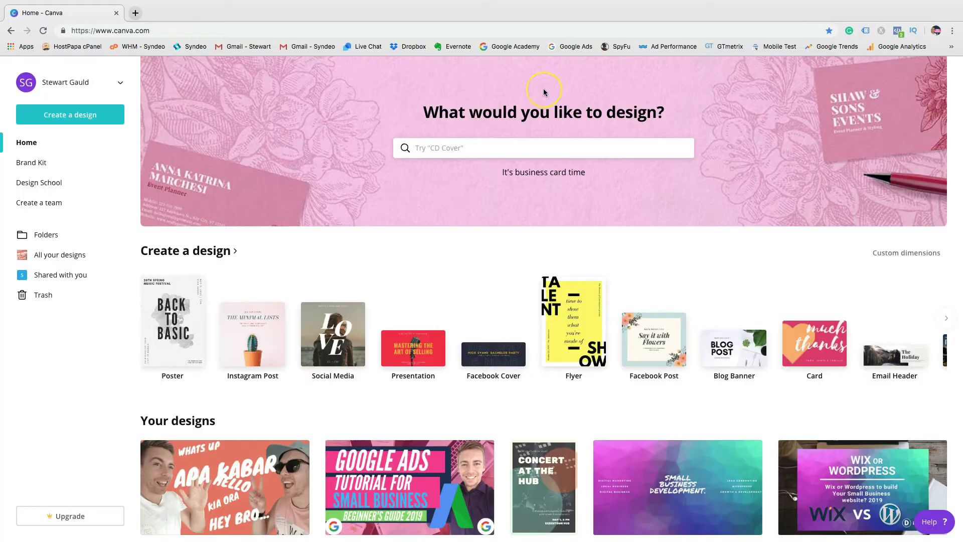
left_click(442, 122)
left_click(946, 319)
left_click(947, 321)
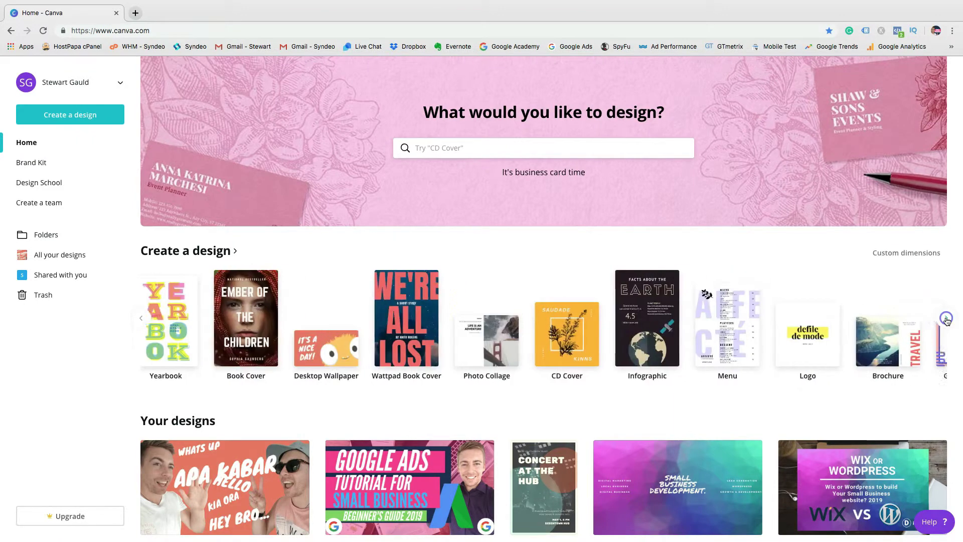
left_click(152, 315)
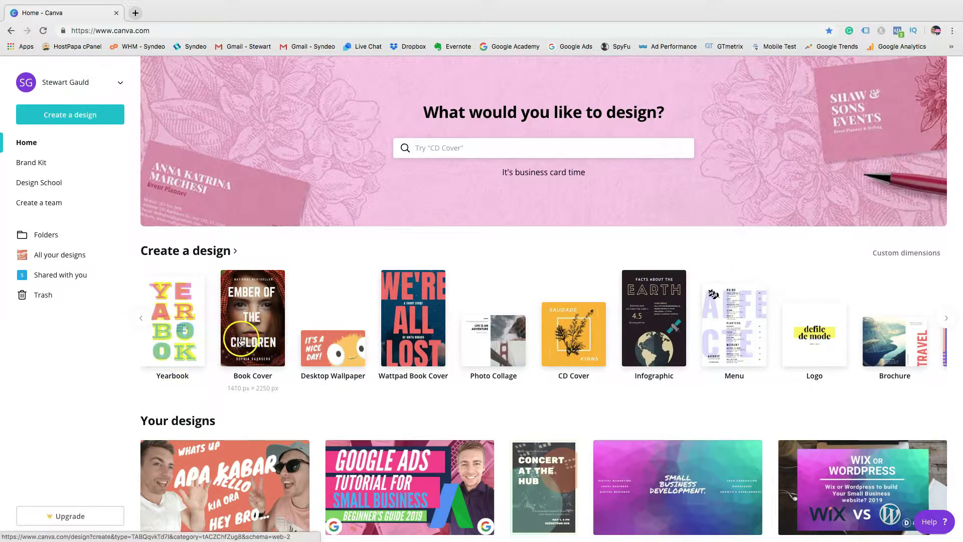
left_click(143, 319)
left_click(144, 319)
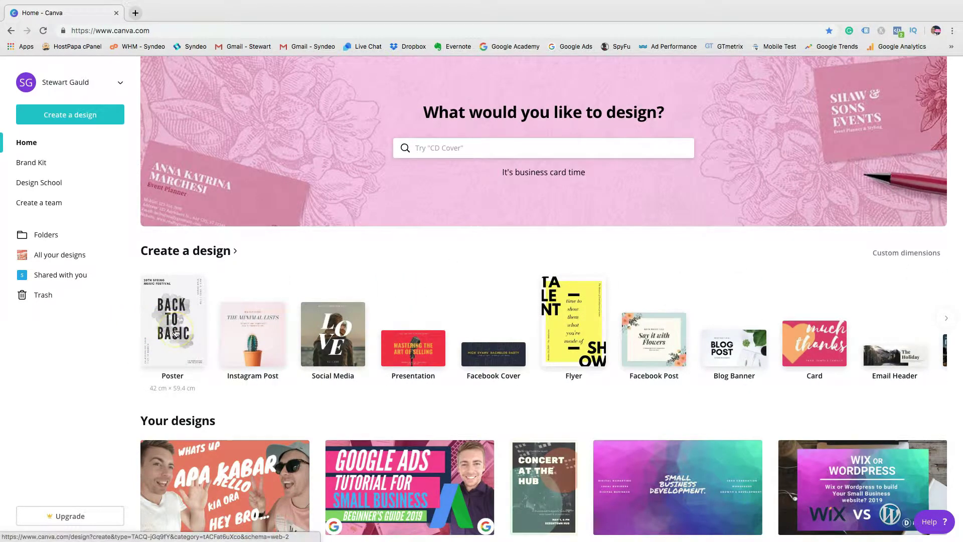
left_click(176, 333)
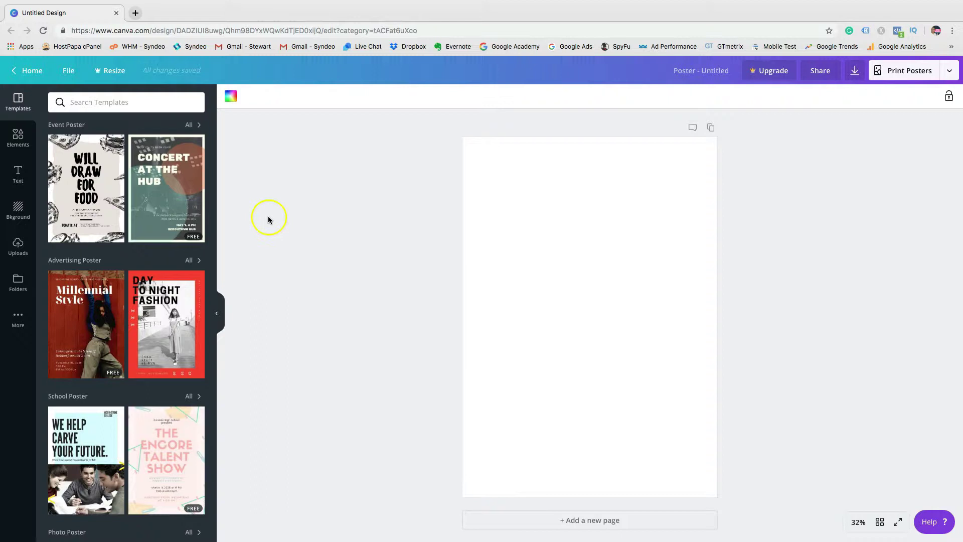
Step: Apply the Concert at the Hub template and enlarge its orange circle
scroll(164, 236, "down", 1)
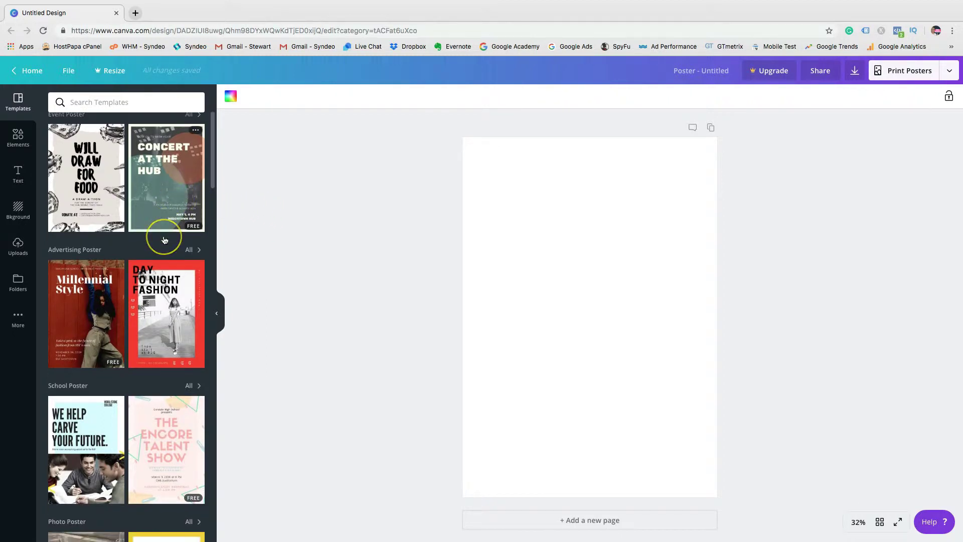
scroll(164, 240, "down", 4)
scroll(164, 240, "up", 2)
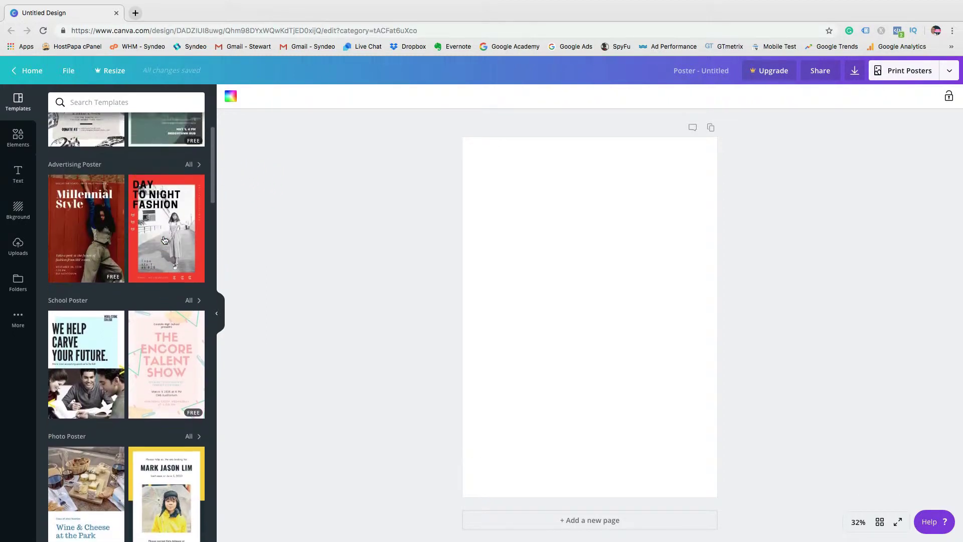
scroll(165, 240, "up", 3)
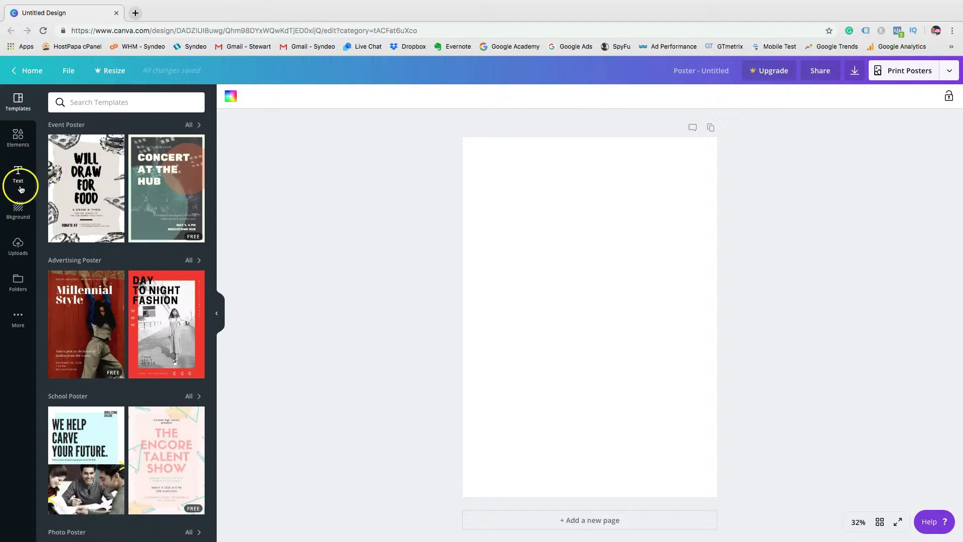
left_click(162, 179)
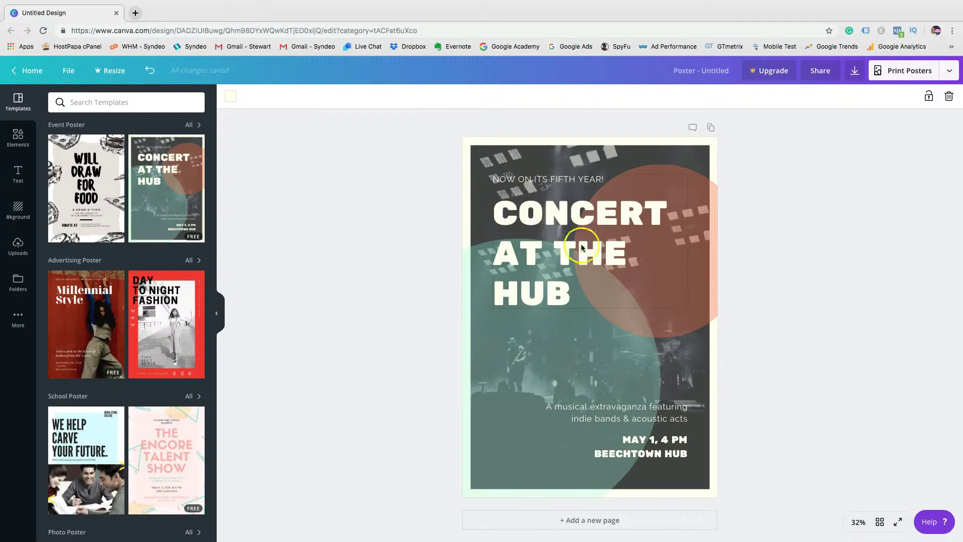
left_click(634, 318)
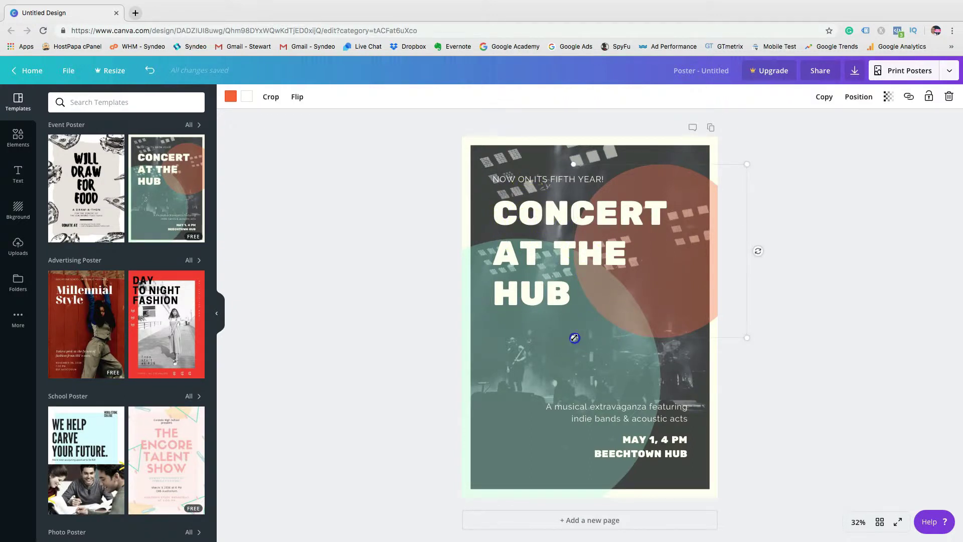
mouse_move(574, 337)
left_mouse_down()
mouse_move(542, 362)
mouse_move(586, 327)
left_mouse_up()
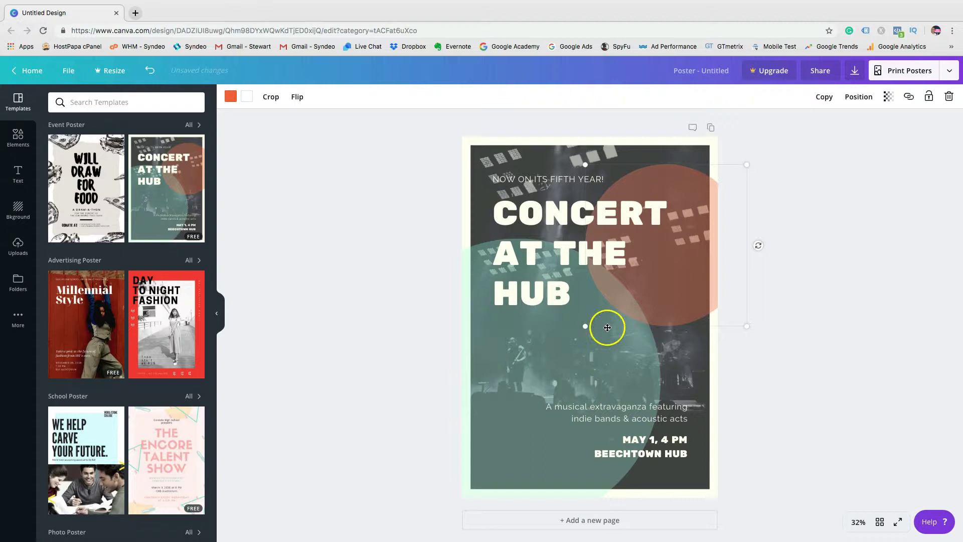
Step: Remove the stray letters from the title and enlarge it from 159 to 174
left_click(609, 375)
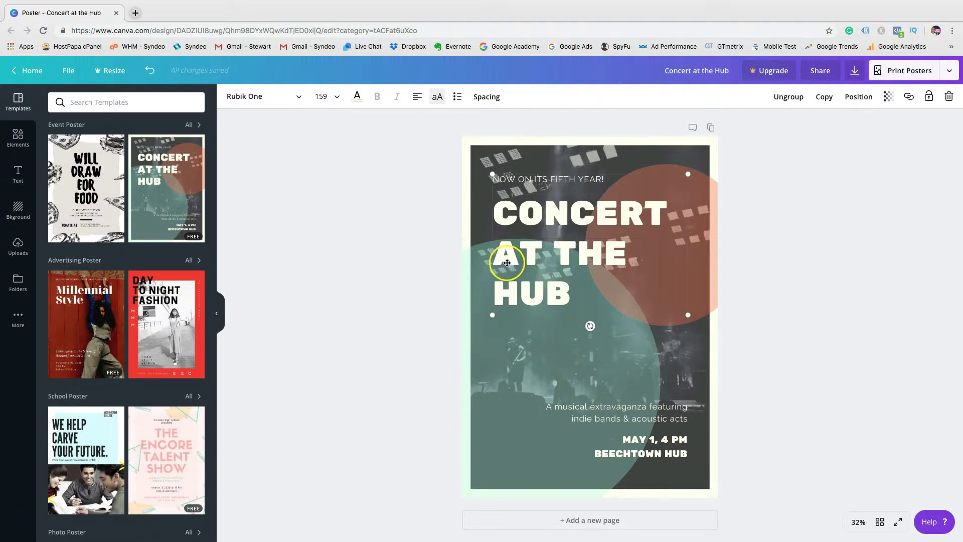
type("aa")
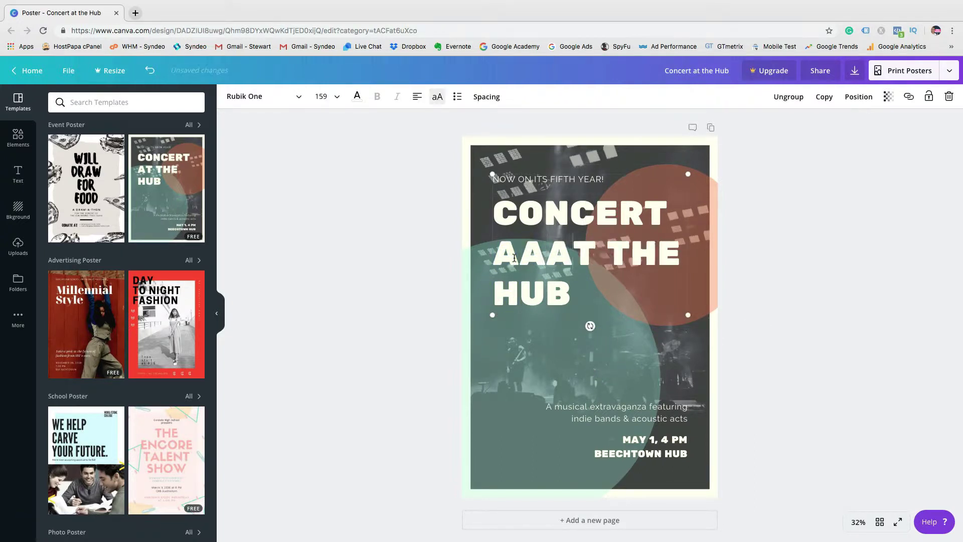
key("BackSpace")
key("BackSpace")
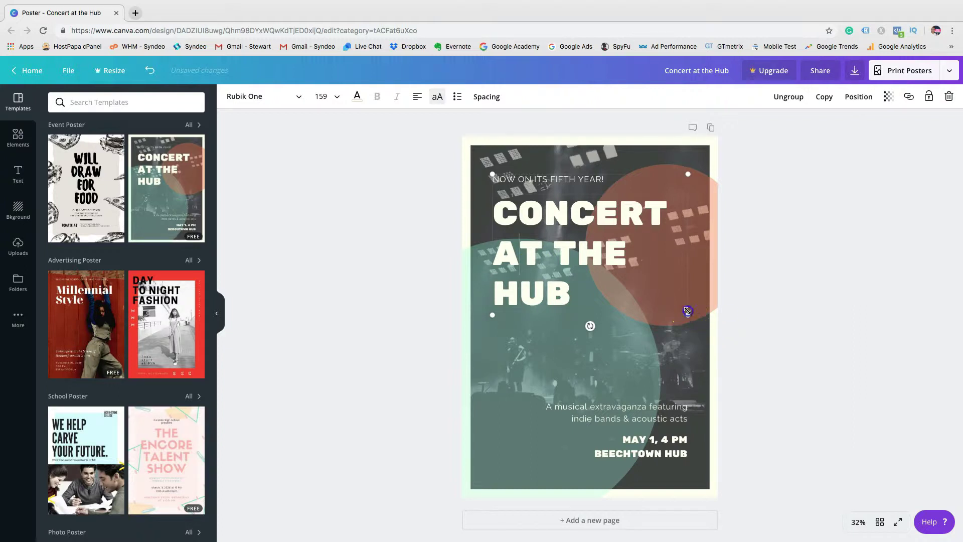
left_click_drag(688, 312, 696, 338)
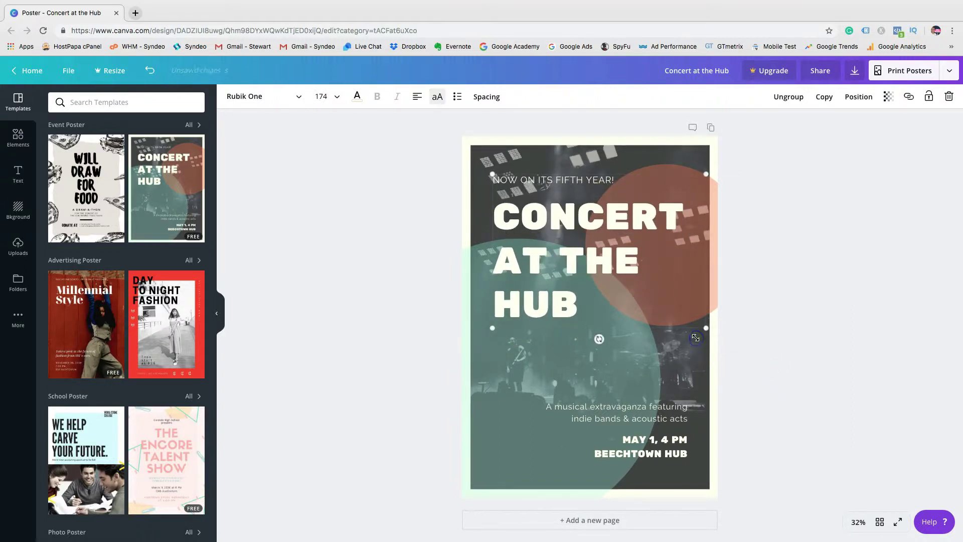
left_click(526, 332)
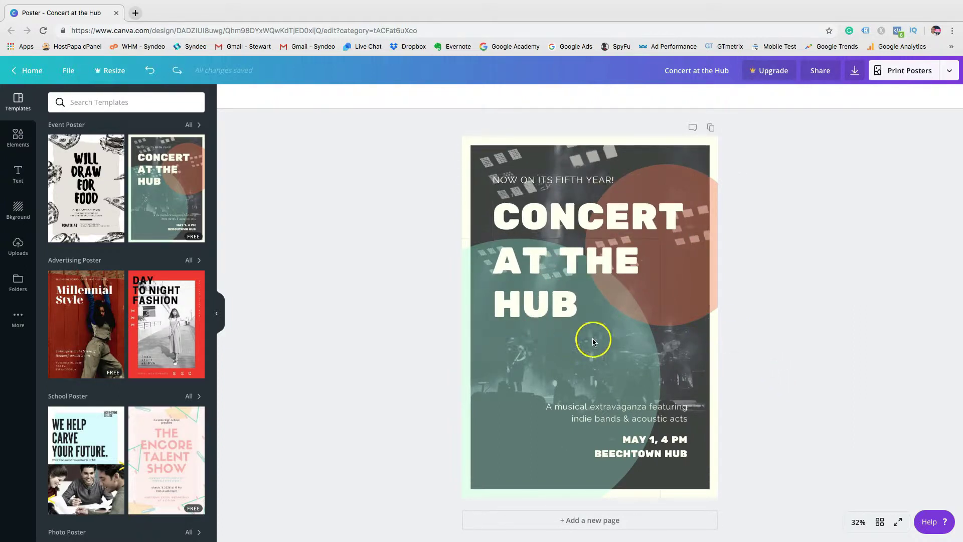
Step: Shrink the teal circle and recolour it purple after trying lighter shades
left_click(629, 350)
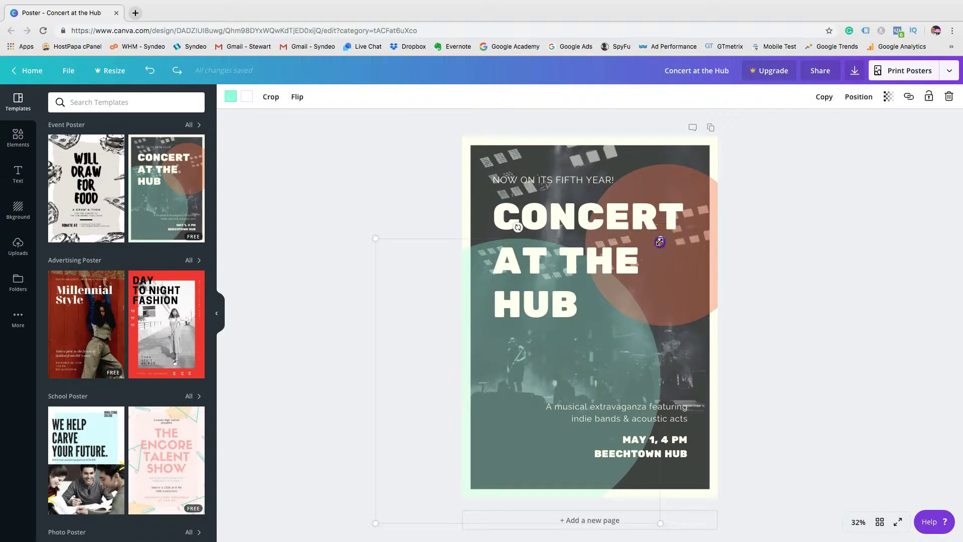
left_click_drag(659, 242, 654, 272)
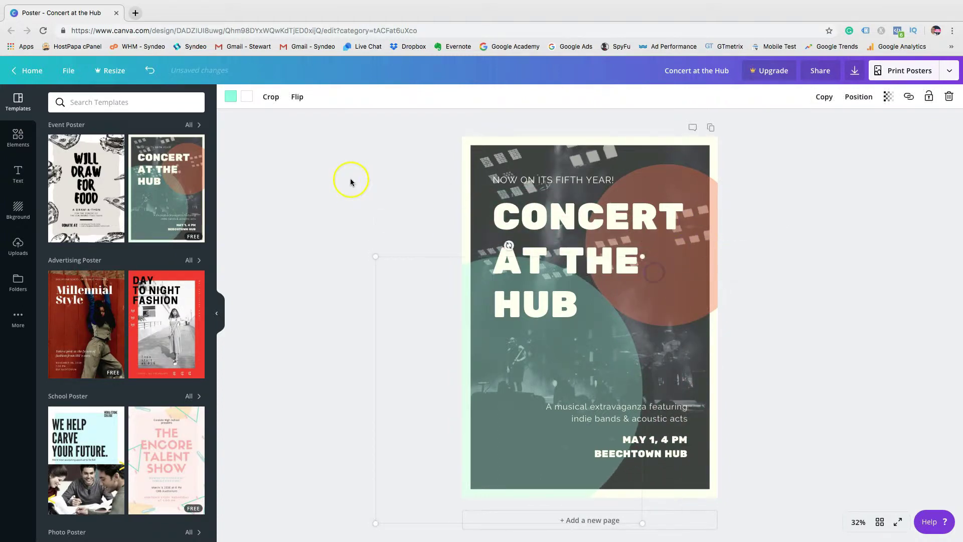
left_click(229, 103)
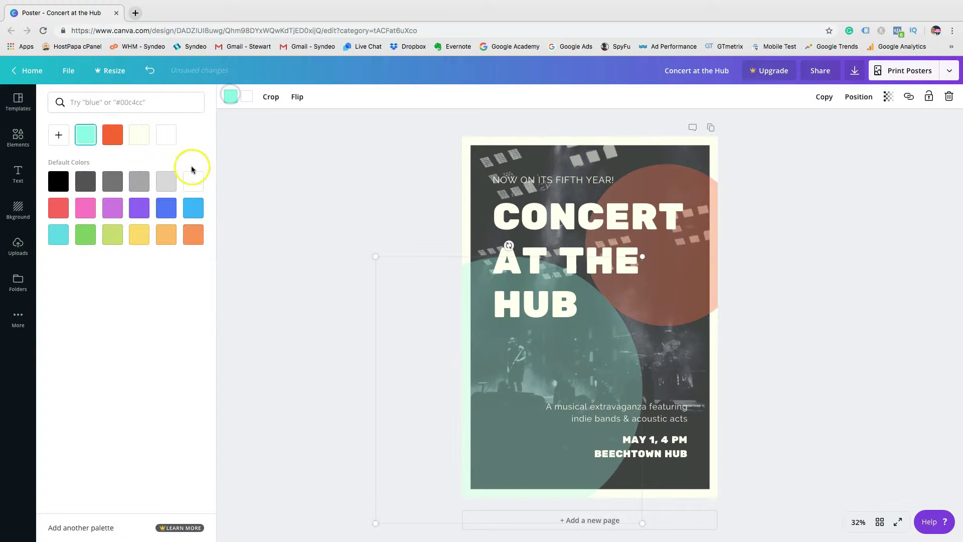
left_click(193, 181)
left_click(166, 182)
left_click(139, 208)
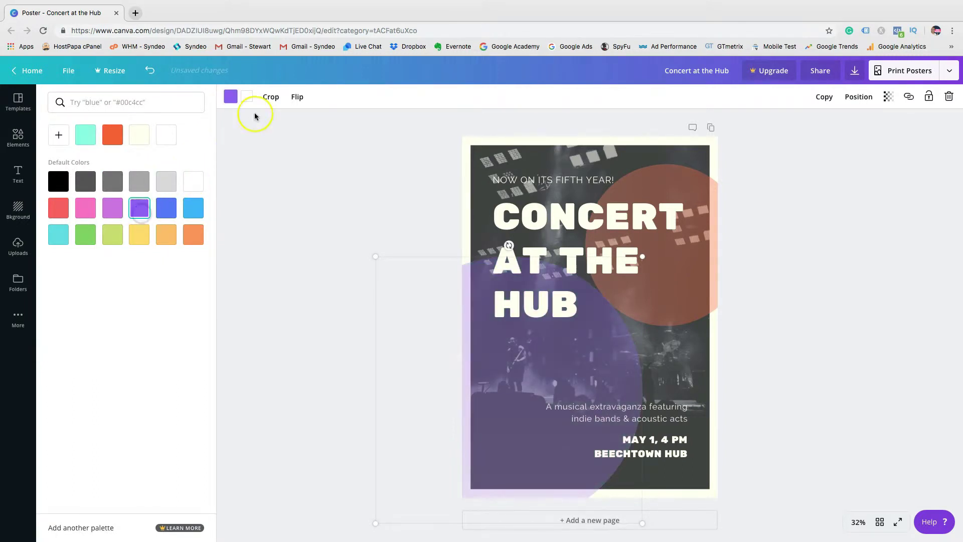
Step: Flip the purple circle vertically, undoing an accidental horizontal flip
left_click(298, 98)
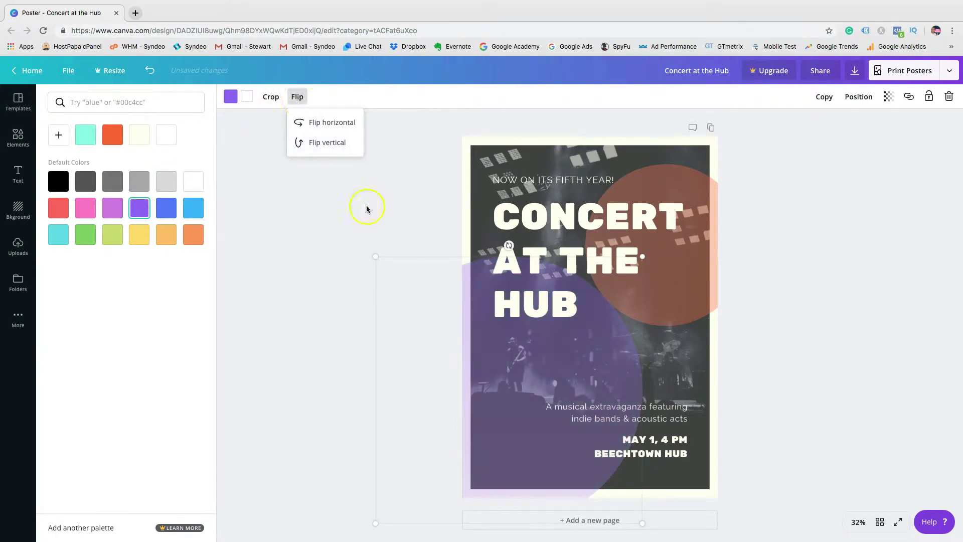
left_click(344, 143)
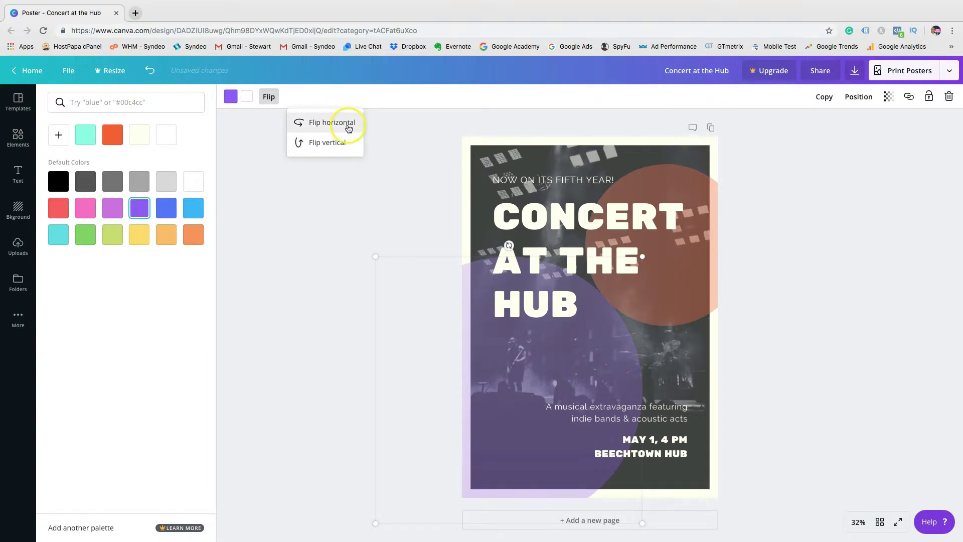
left_click(349, 129)
key("ctrl+z")
left_click(430, 193)
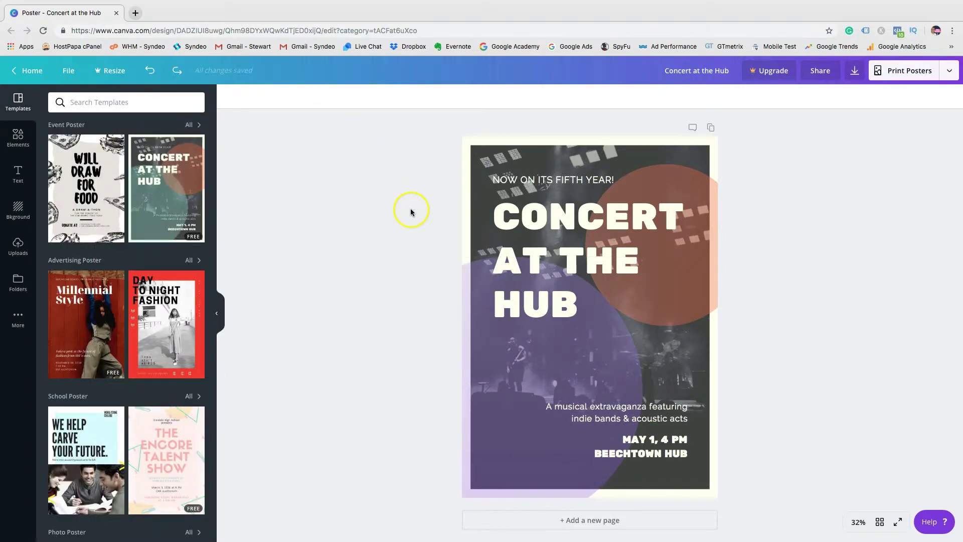
Step: Add the pink question mark and a teal-to-purple gradient square from Elements
left_click(18, 138)
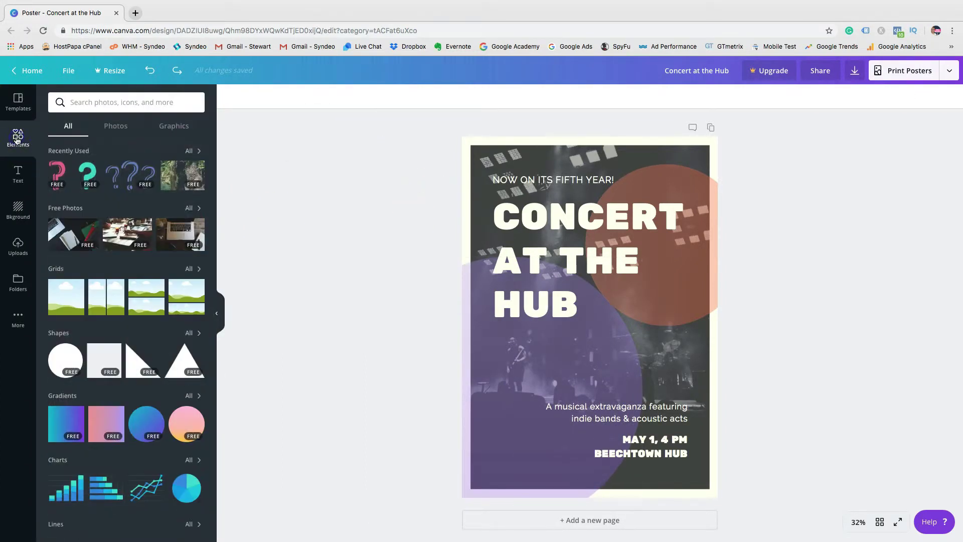
left_click(56, 173)
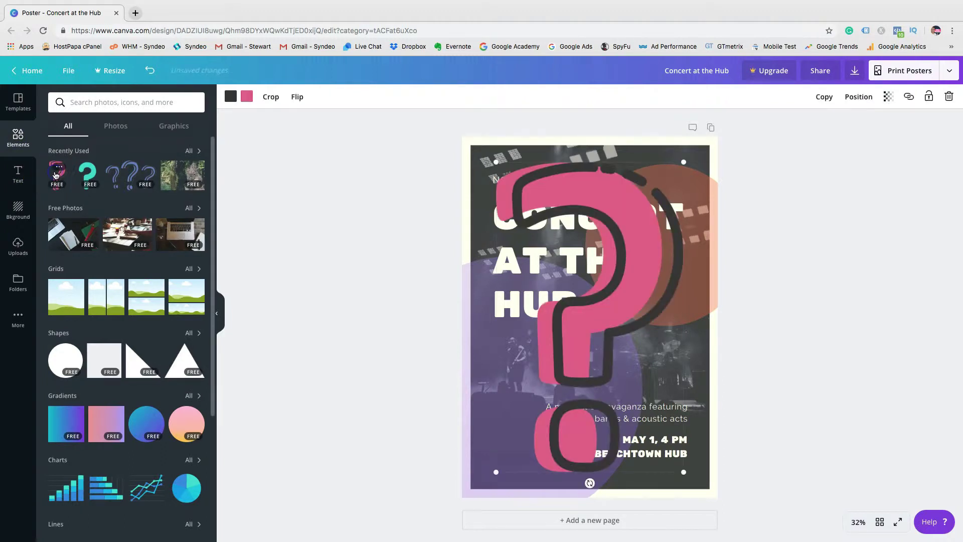
scroll(75, 304, "down", 3)
left_click(70, 290)
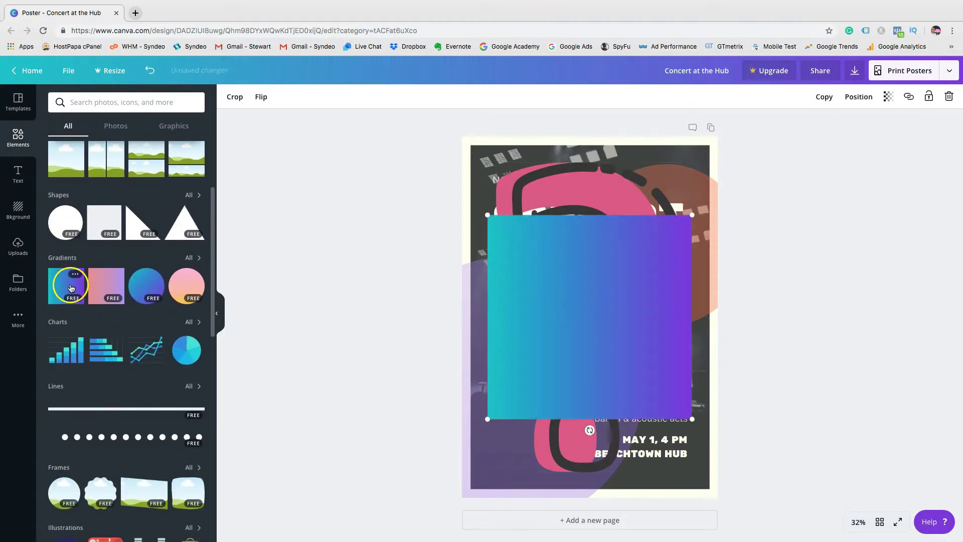
scroll(101, 176, "up", 3)
Step: Search the elements for 'cat' and add the cat illustration
left_click(102, 102)
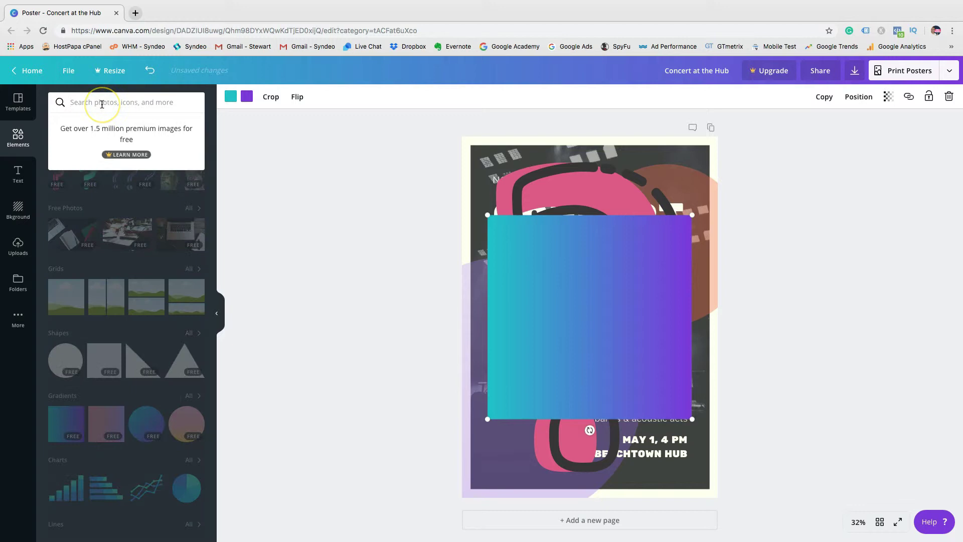
type("cat")
key("Return")
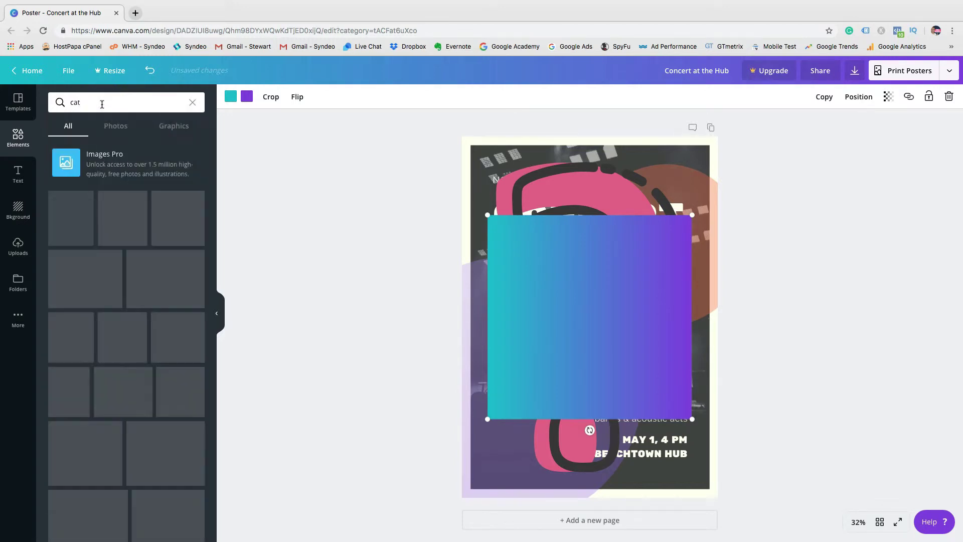
left_click(157, 208)
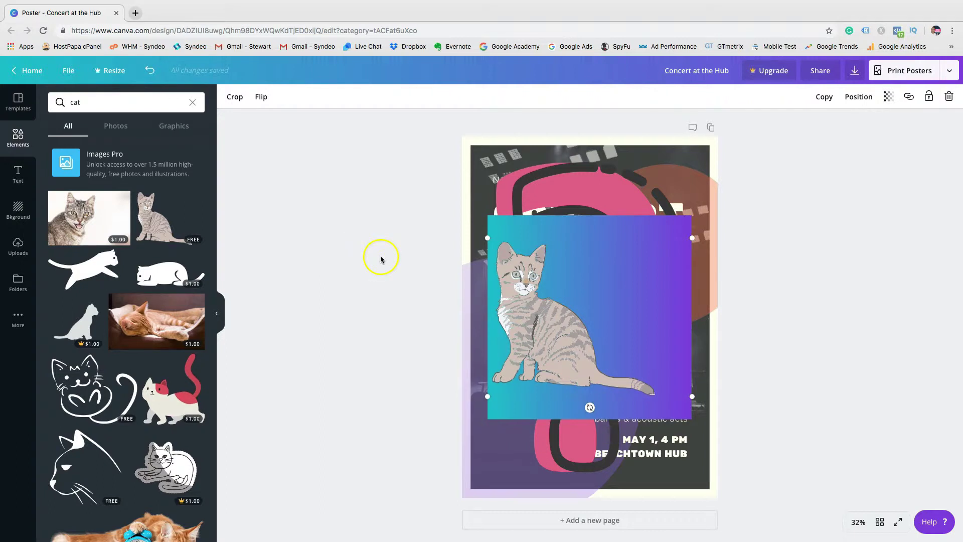
left_click(489, 167)
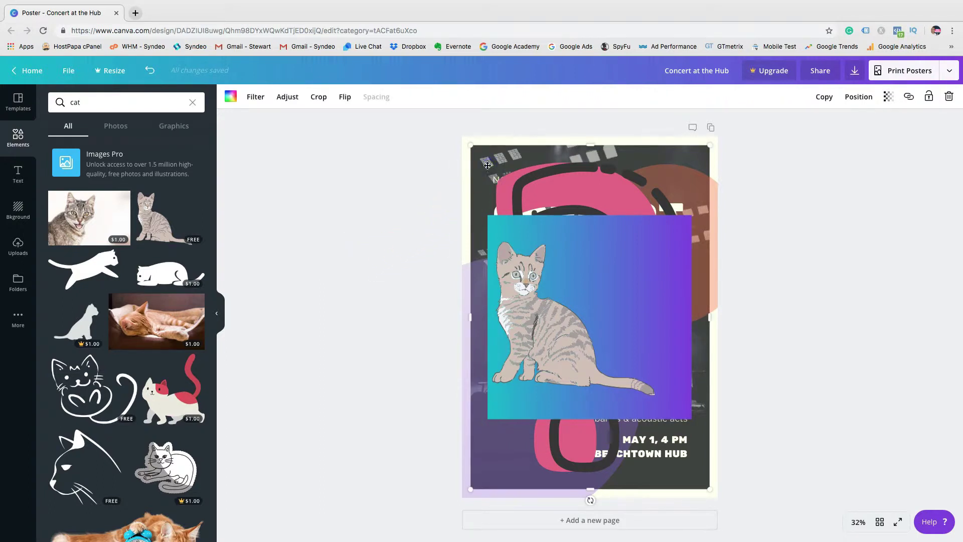
left_click(231, 98)
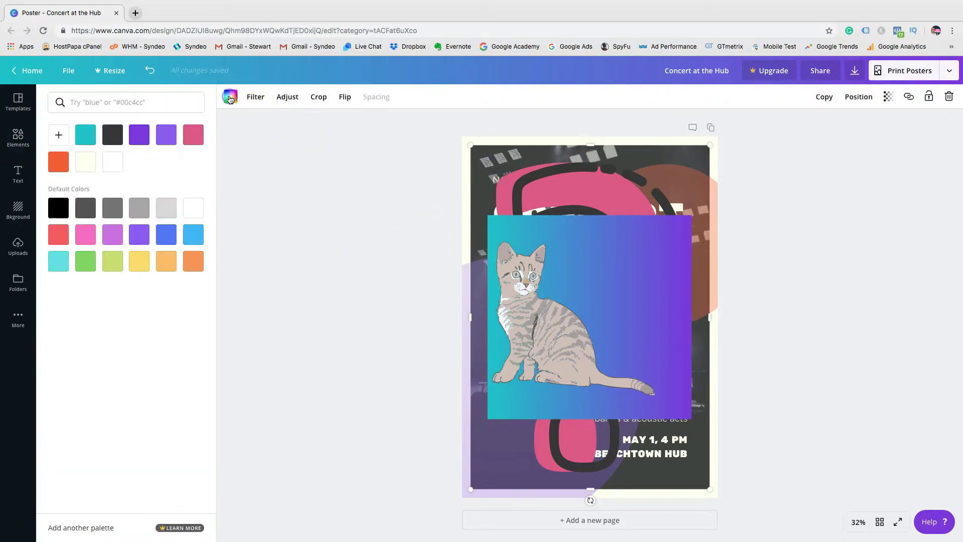
left_click(254, 104)
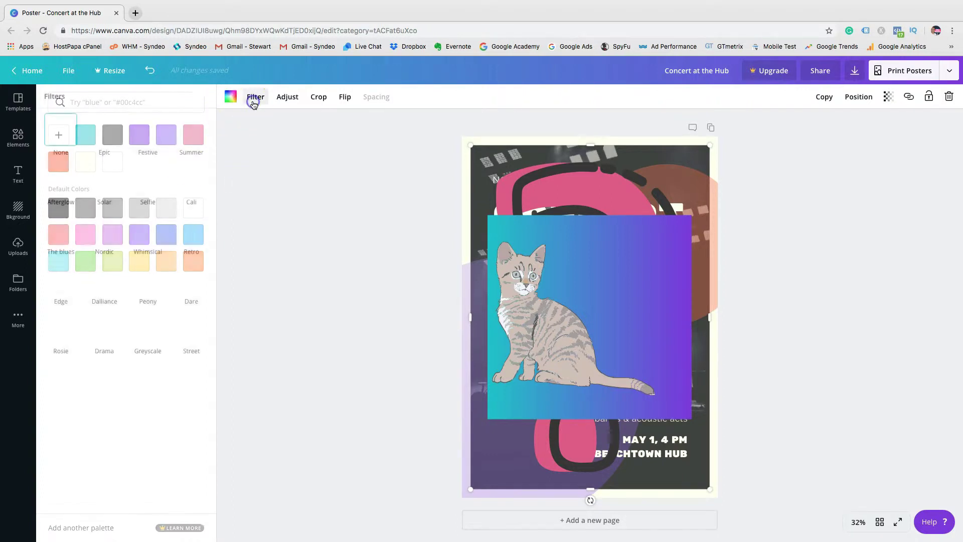
left_click(288, 100)
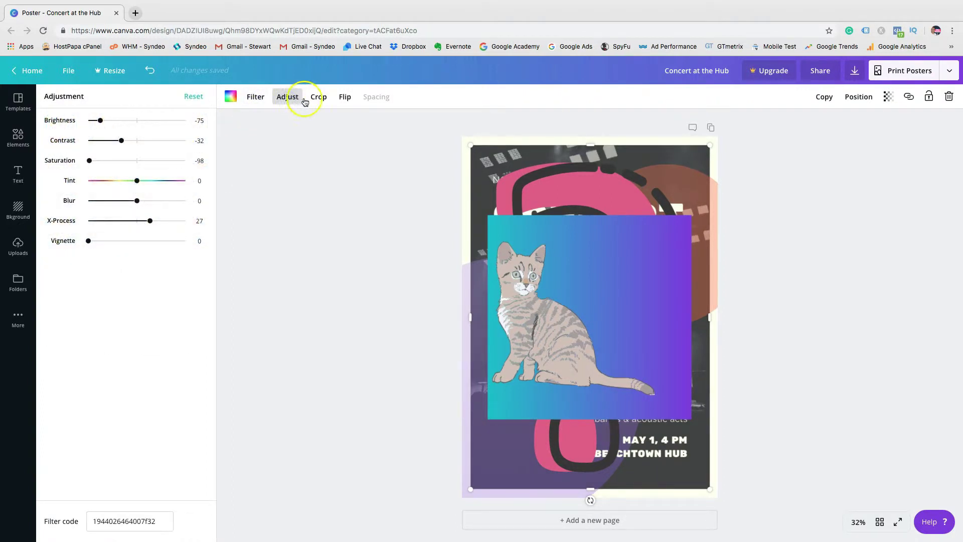
left_click(322, 99)
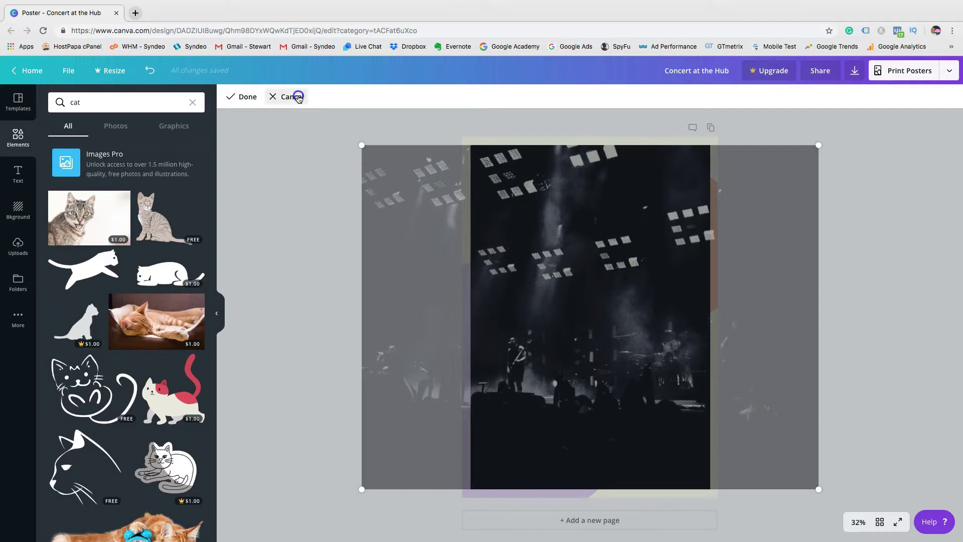
left_click(294, 96)
left_click(341, 97)
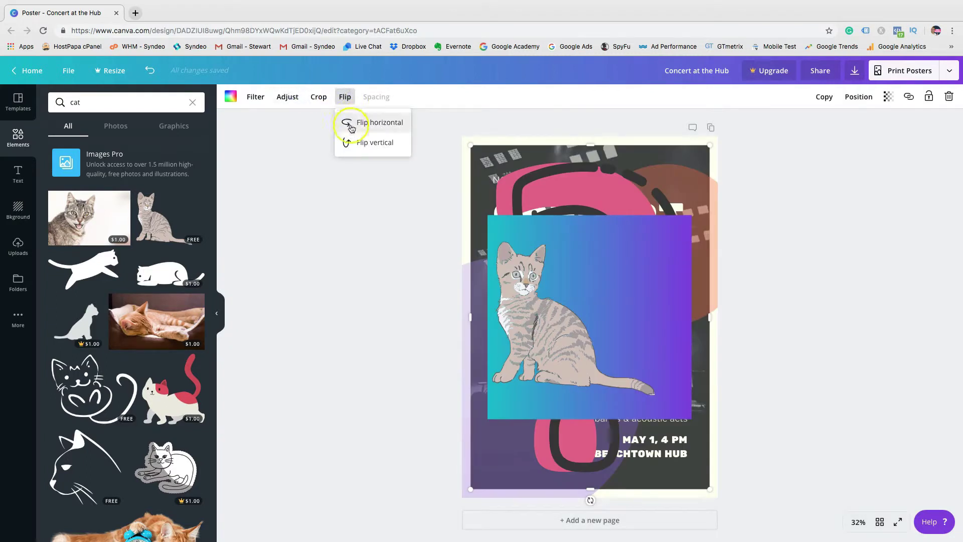
left_click(319, 136)
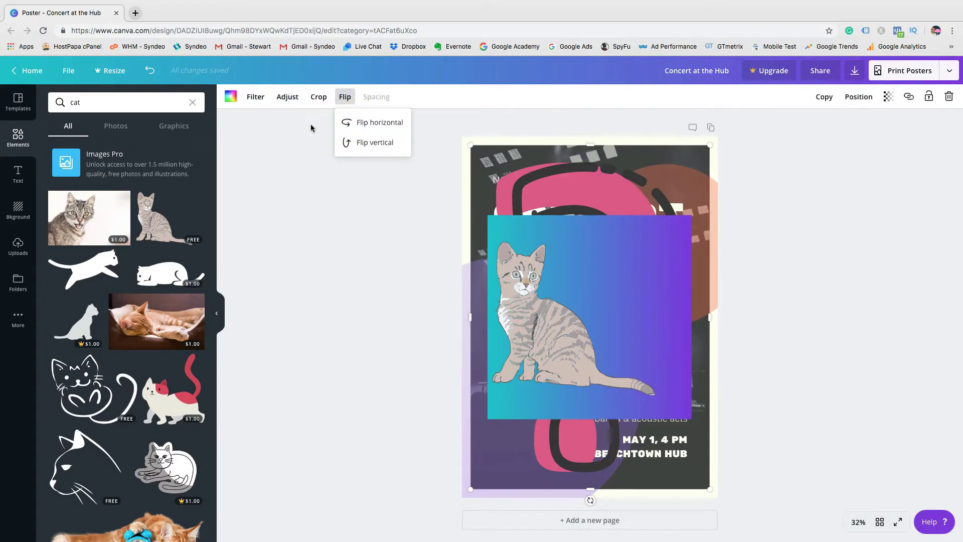
left_click(311, 128)
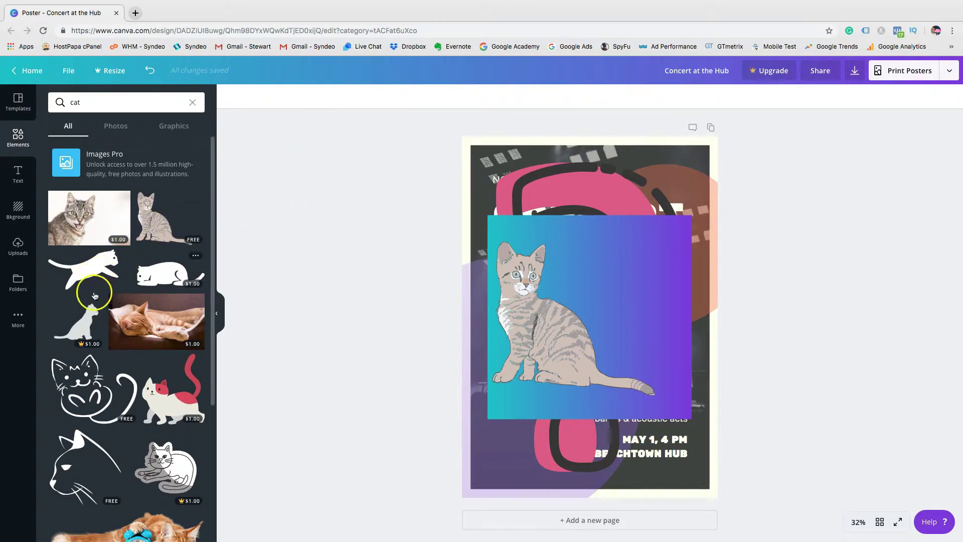
Step: Open the Backgrounds gallery, then delete the cat, gradient square and pink question mark
left_click(19, 246)
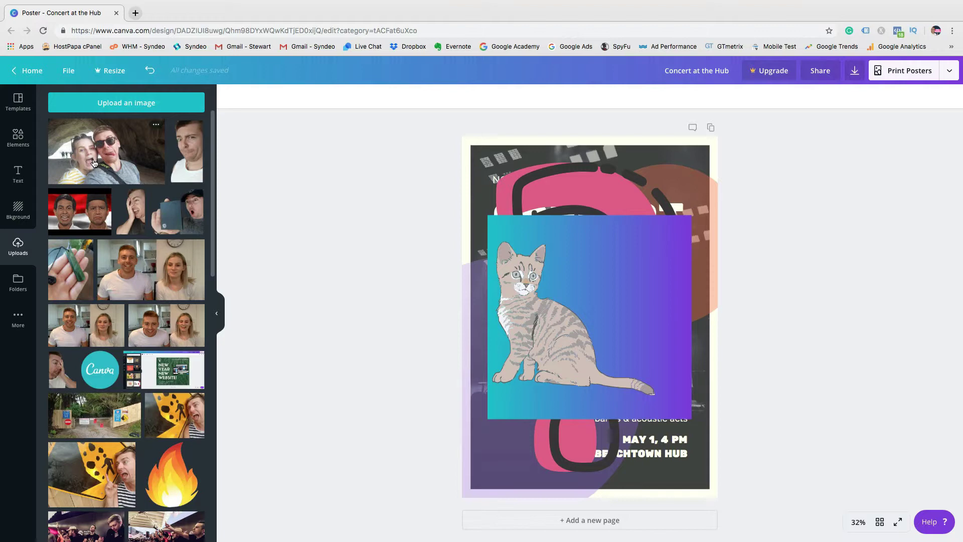
left_click(21, 213)
left_click(542, 254)
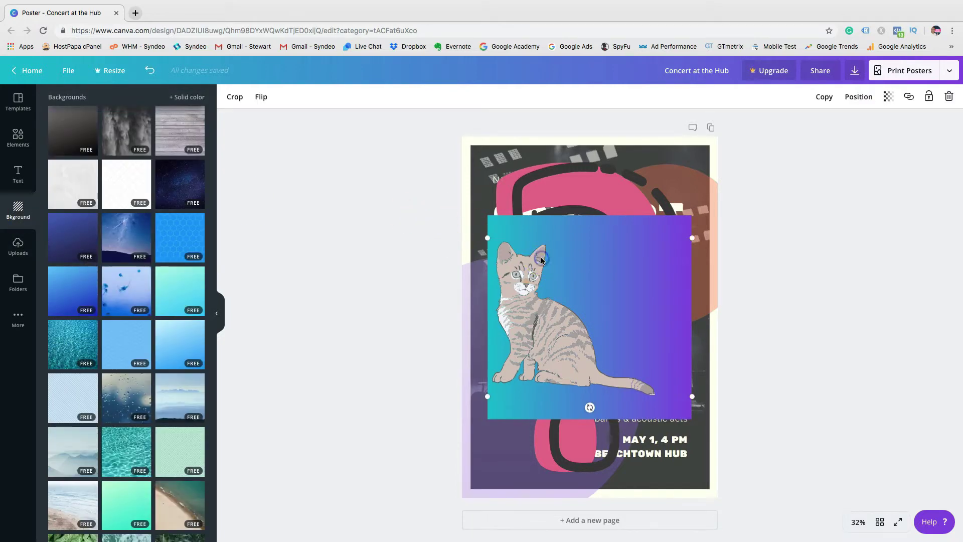
key("Delete")
left_click(542, 276)
key("Delete")
left_click(556, 181)
key("Delete")
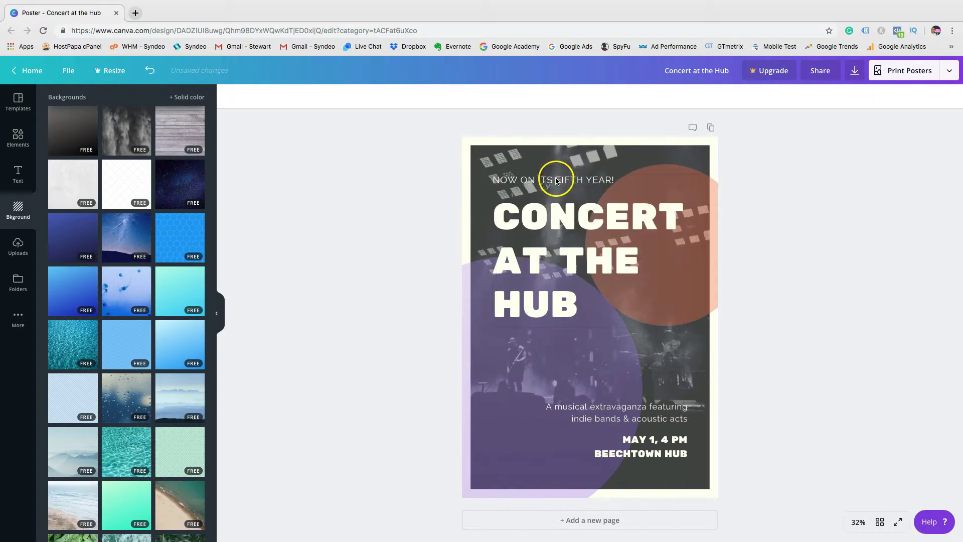
left_click(509, 163)
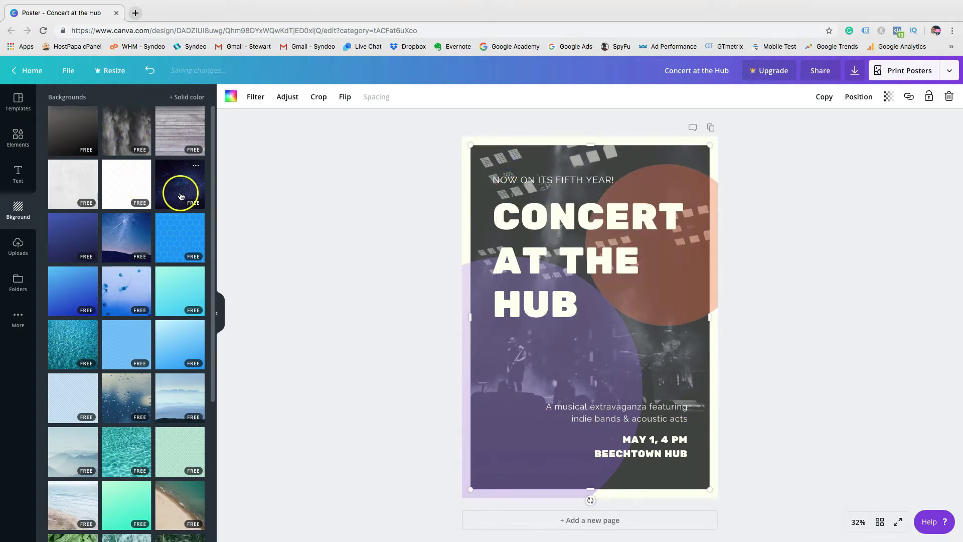
Step: Try the blue hexagon then starry night backgrounds, and add a blank Page 2
left_click(181, 242)
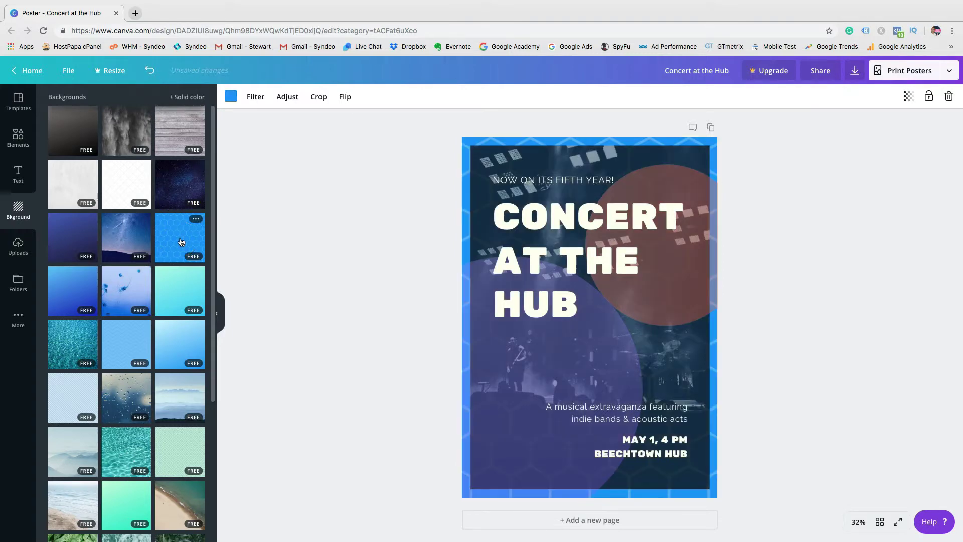
left_click(125, 240)
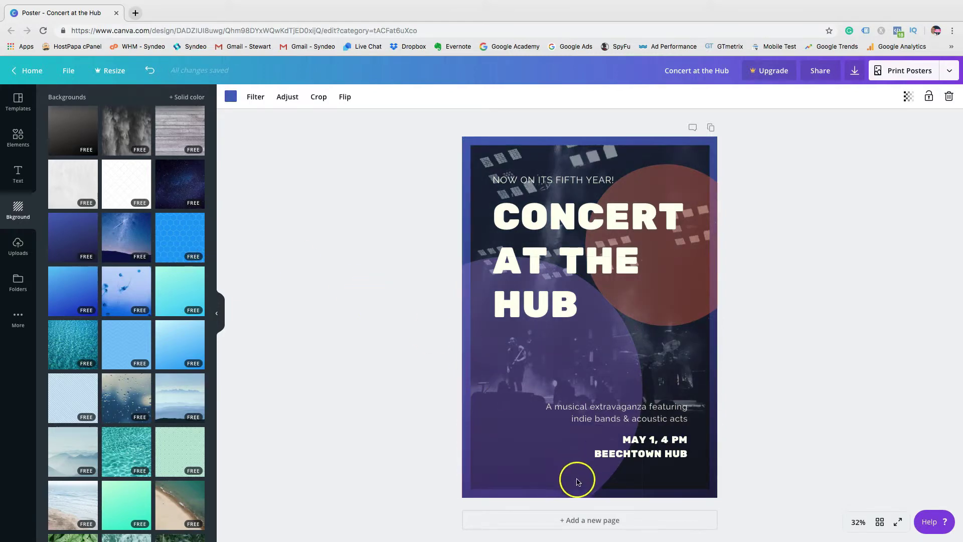
left_click(586, 525)
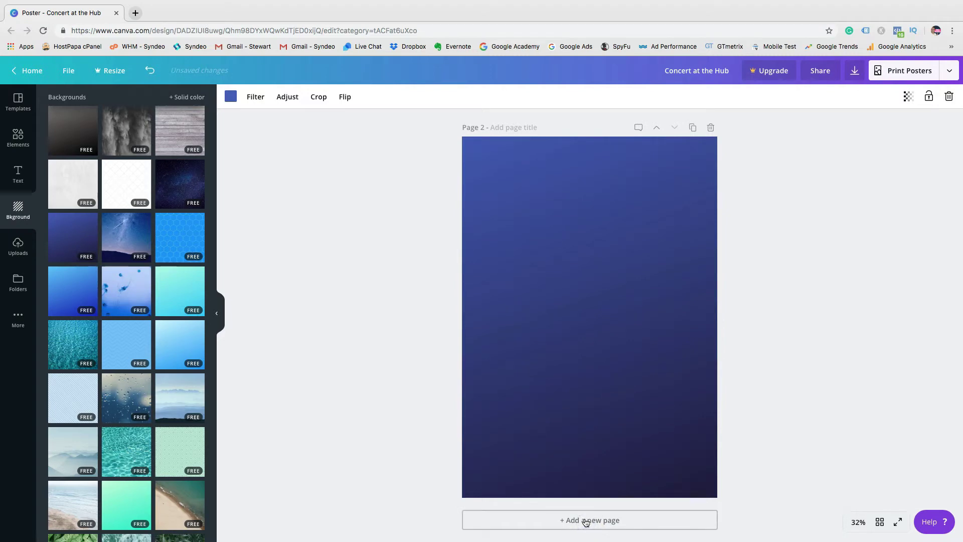
Step: Duplicate Page 1 twice, bringing the design to five pages
scroll(602, 376, "up", 8)
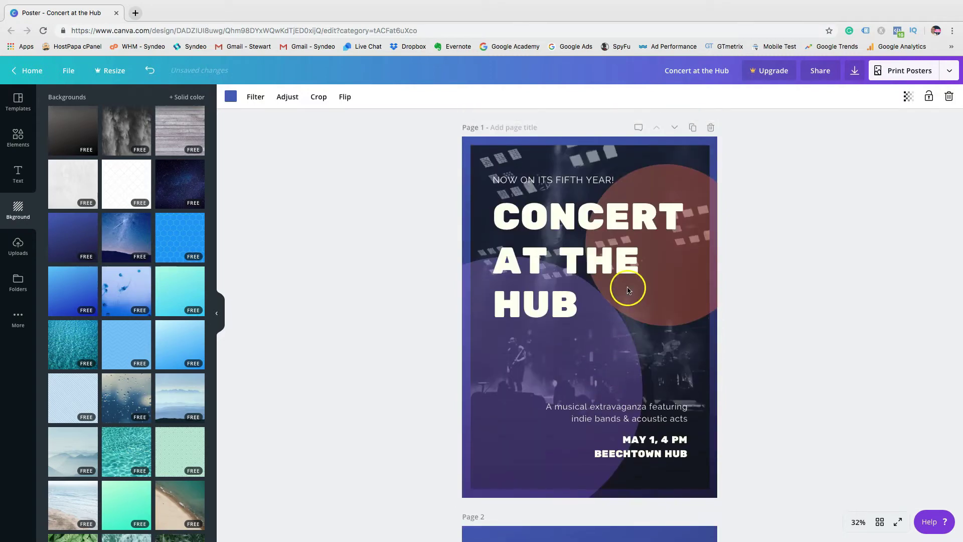
left_click(694, 128)
left_click(692, 129)
scroll(762, 284, "down", 1)
scroll(762, 286, "down", 10)
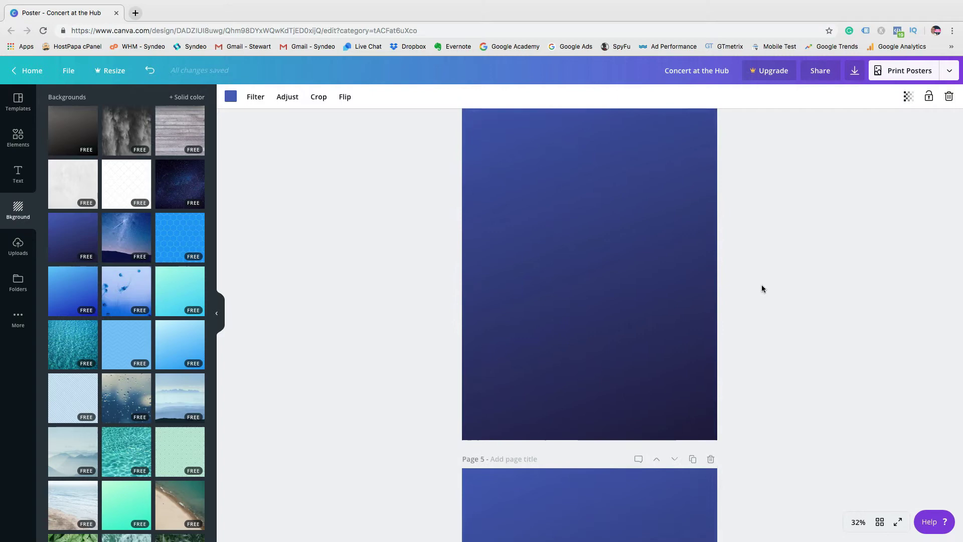
scroll(771, 374, "up", 15)
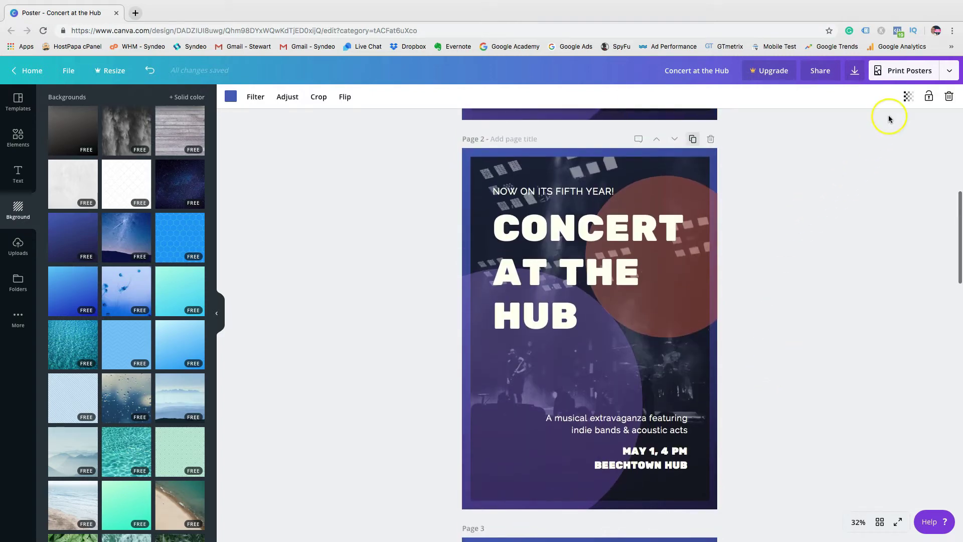
Step: Open and dismiss the Download options, then go back to Canva Home
left_click(855, 72)
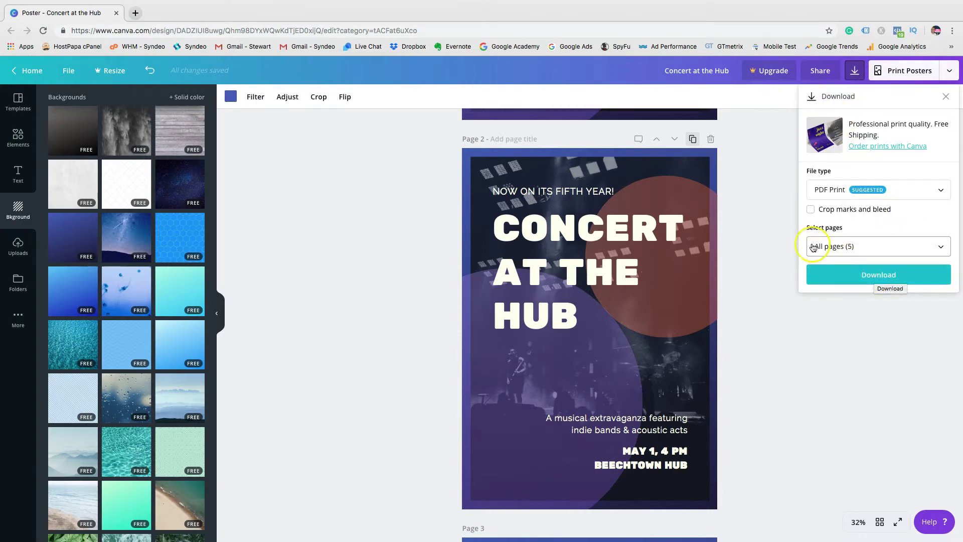
left_click(767, 222)
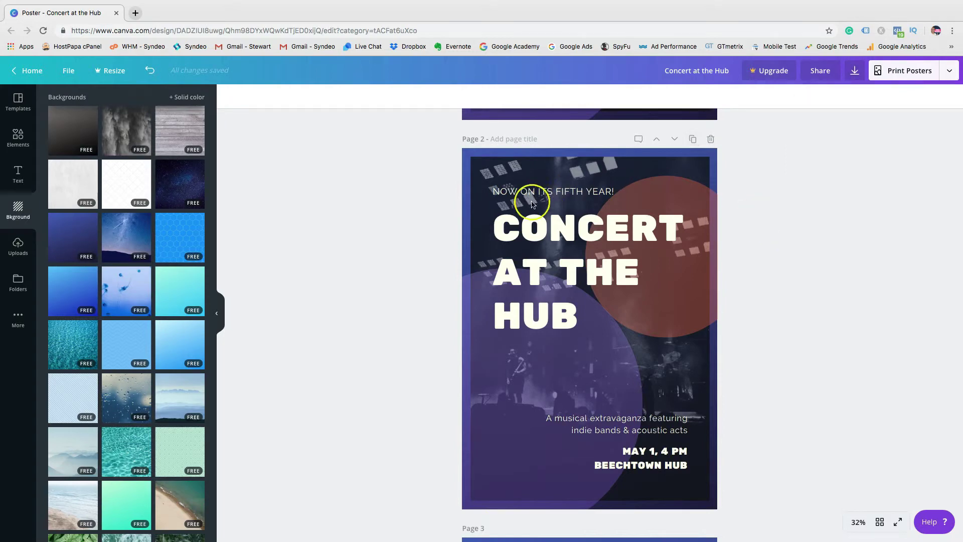
scroll(381, 239, "up", 1)
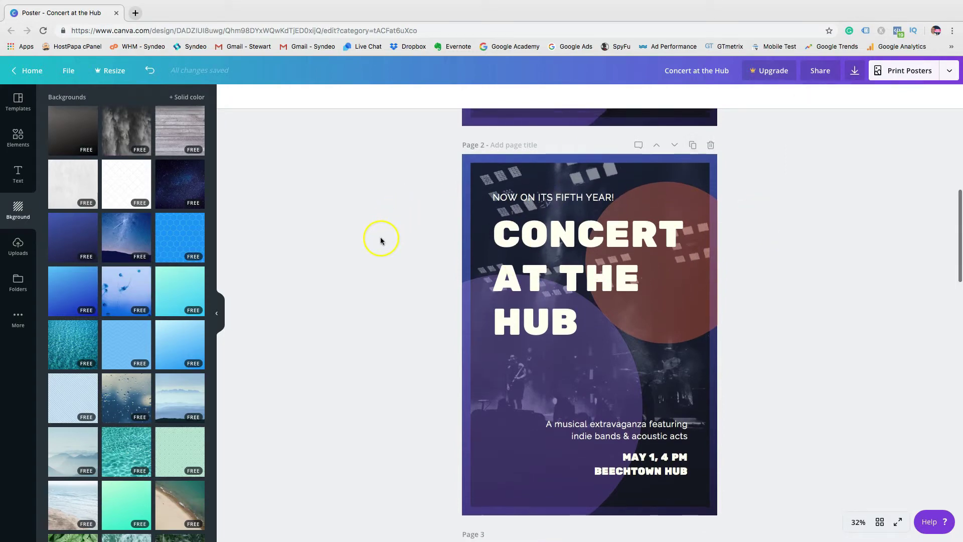
left_click(18, 76)
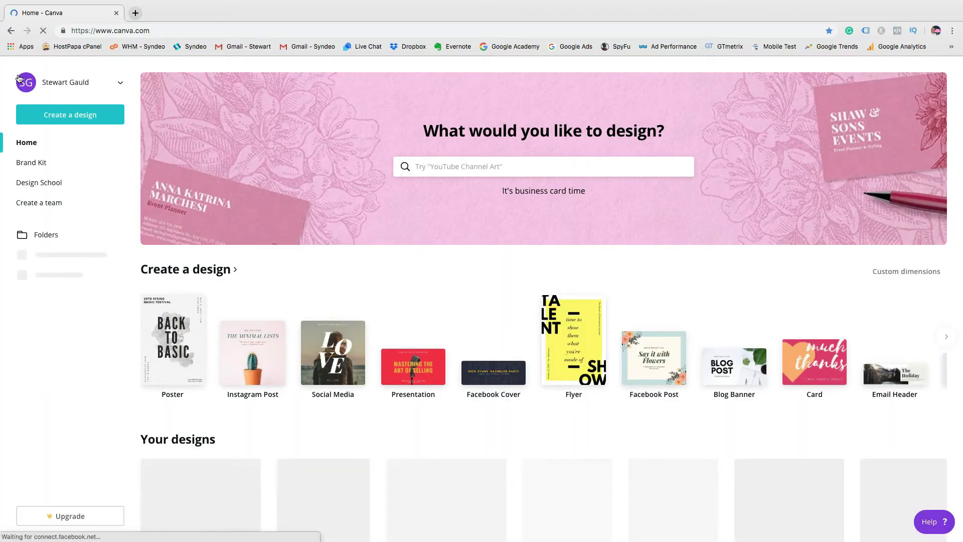
scroll(463, 260, "down", 2)
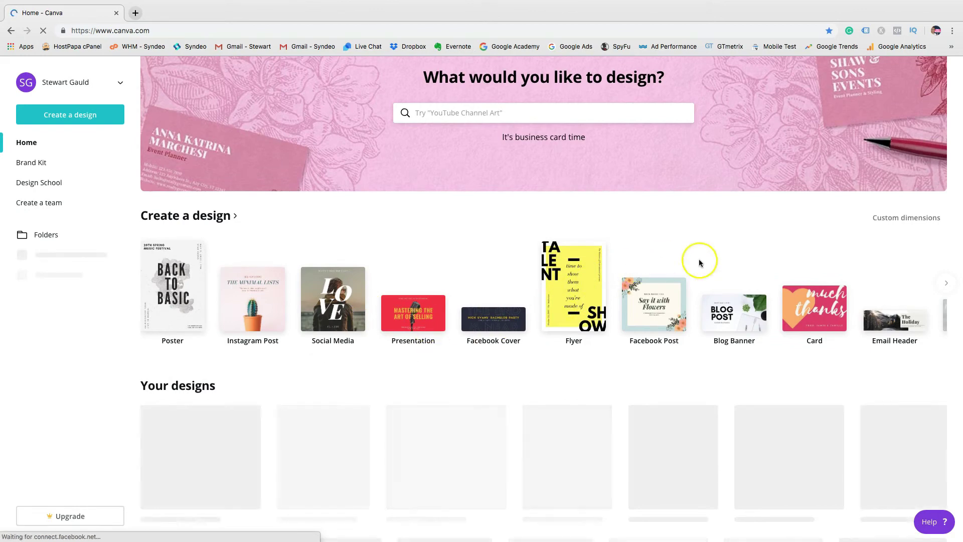
scroll(779, 274, "down", 2)
scroll(776, 273, "down", 4)
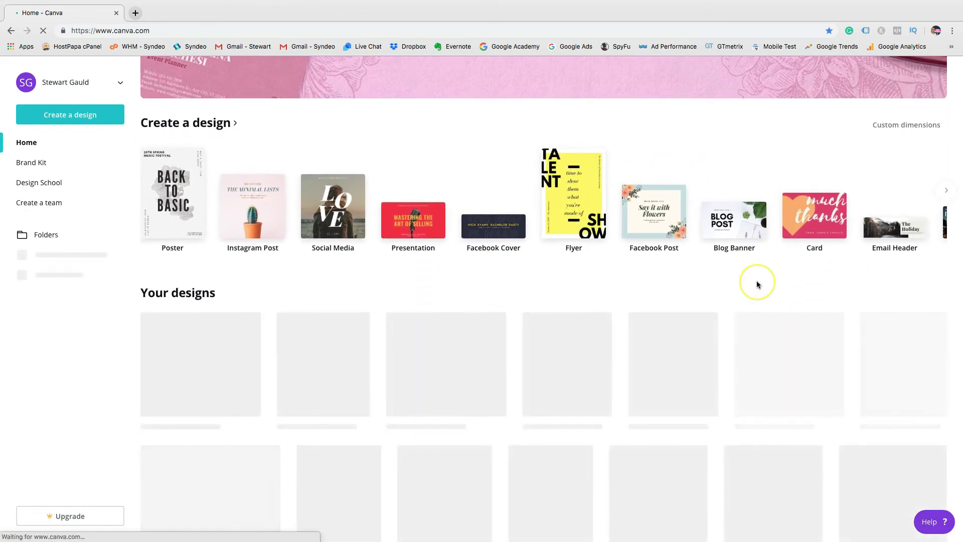
scroll(757, 281, "down", 3)
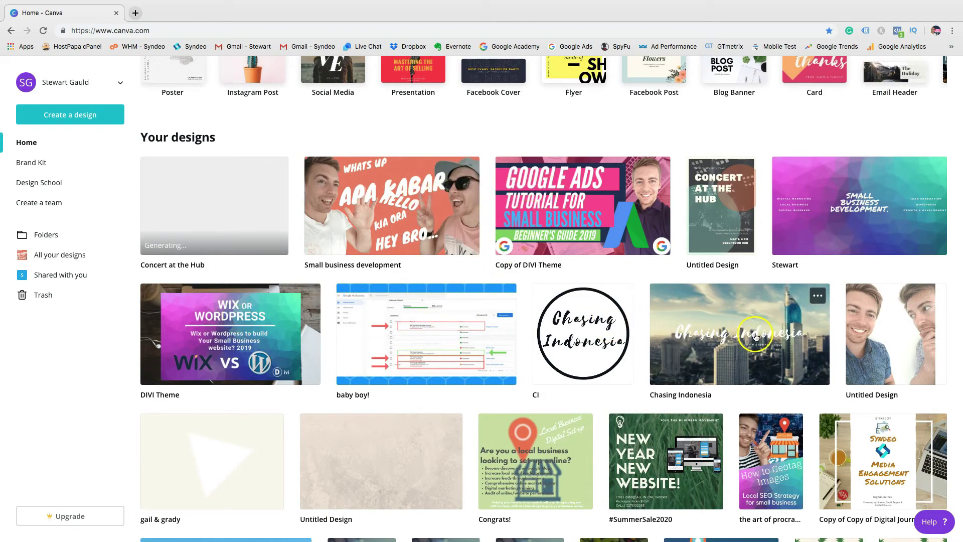
scroll(757, 337, "down", 5)
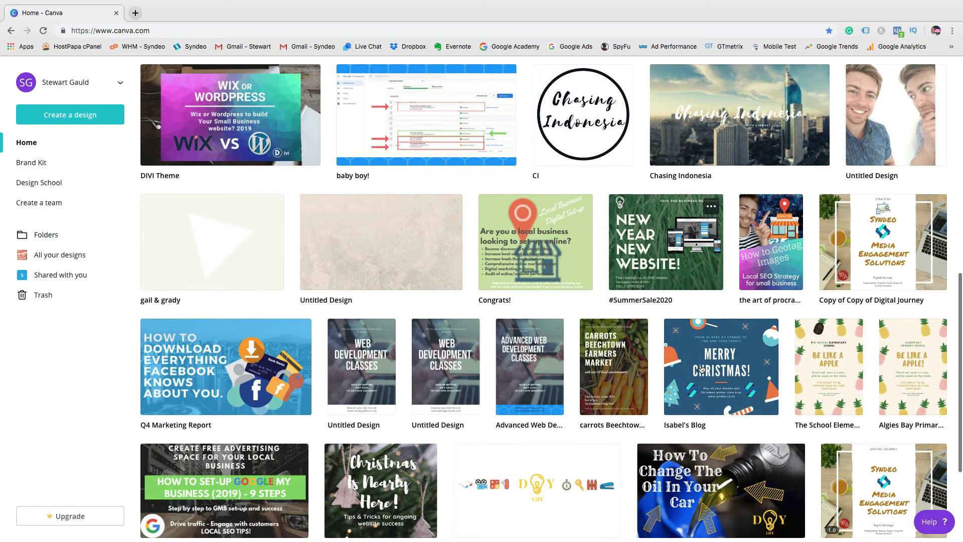
scroll(703, 362, "down", 2)
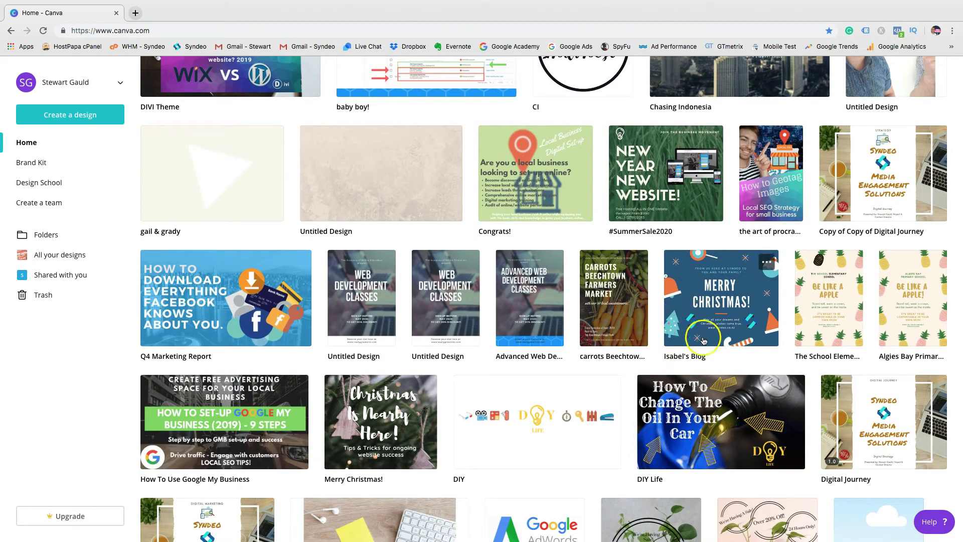